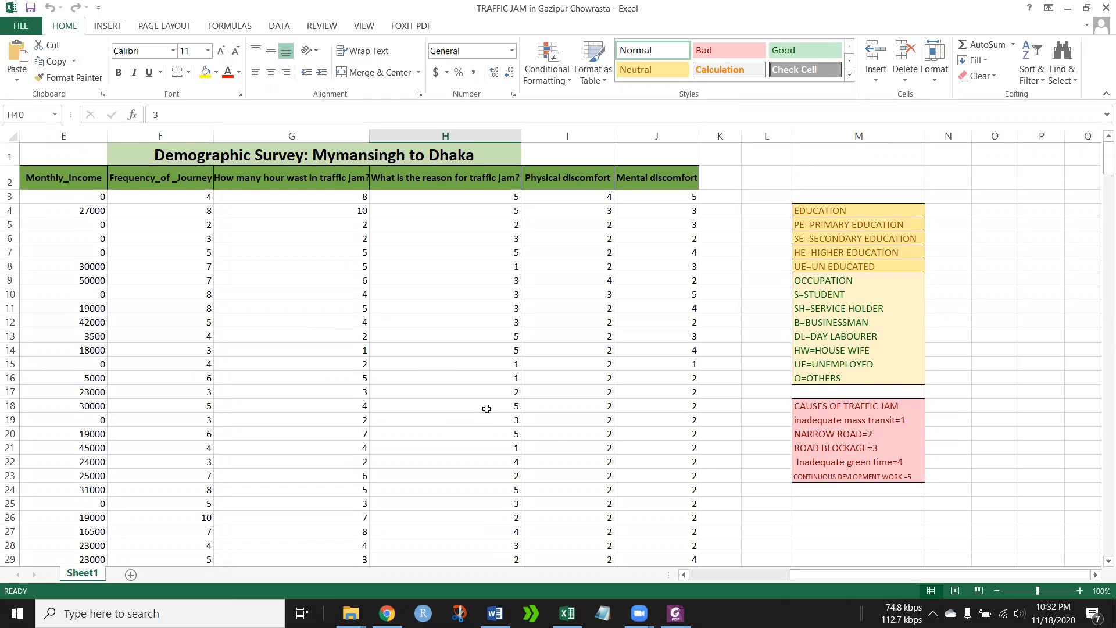
- Switch to Foxit PhantomPDF and open the recent file sustainability-11-00408.pdf
{"action": "left_click", "coordinate": [676, 614]}
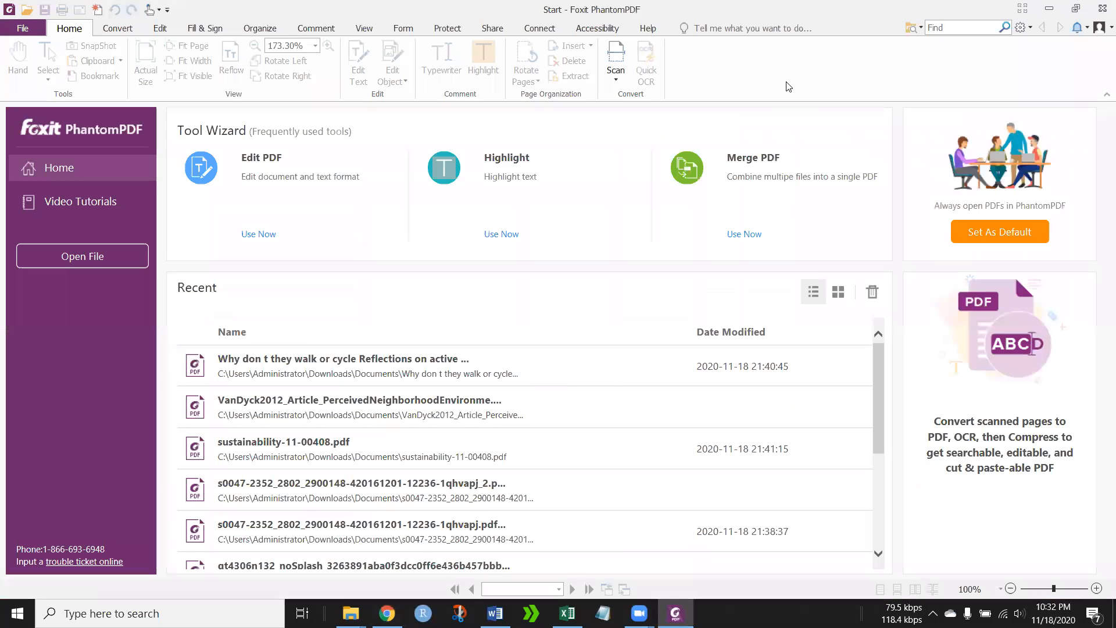
{"action": "left_click", "coordinate": [312, 365]}
{"action": "left_click", "coordinate": [754, 346]}
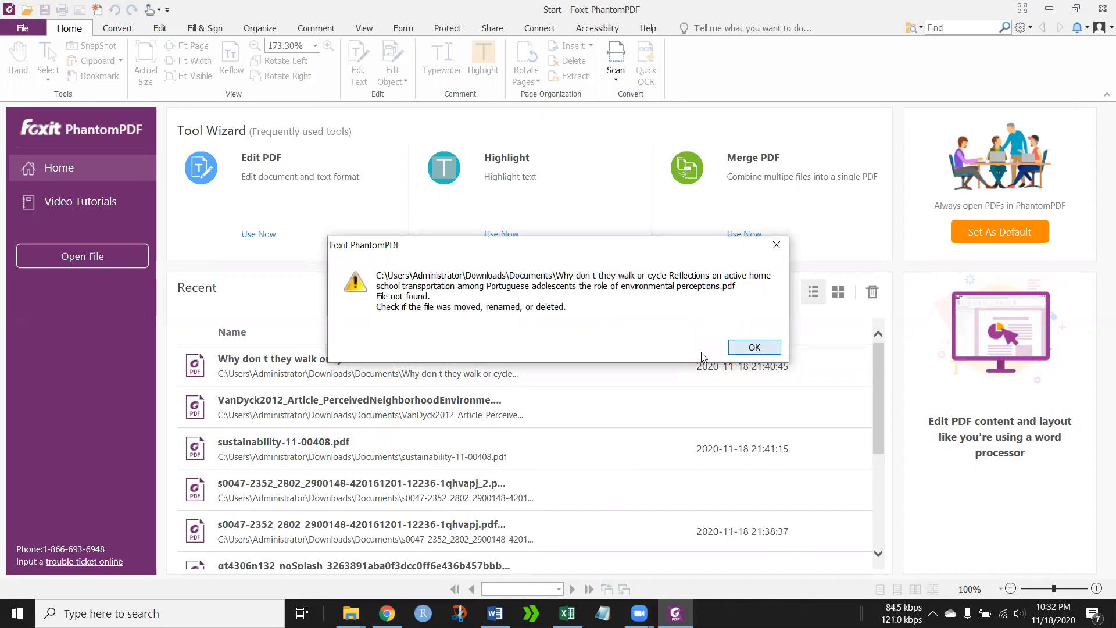
{"action": "left_click", "coordinate": [342, 448]}
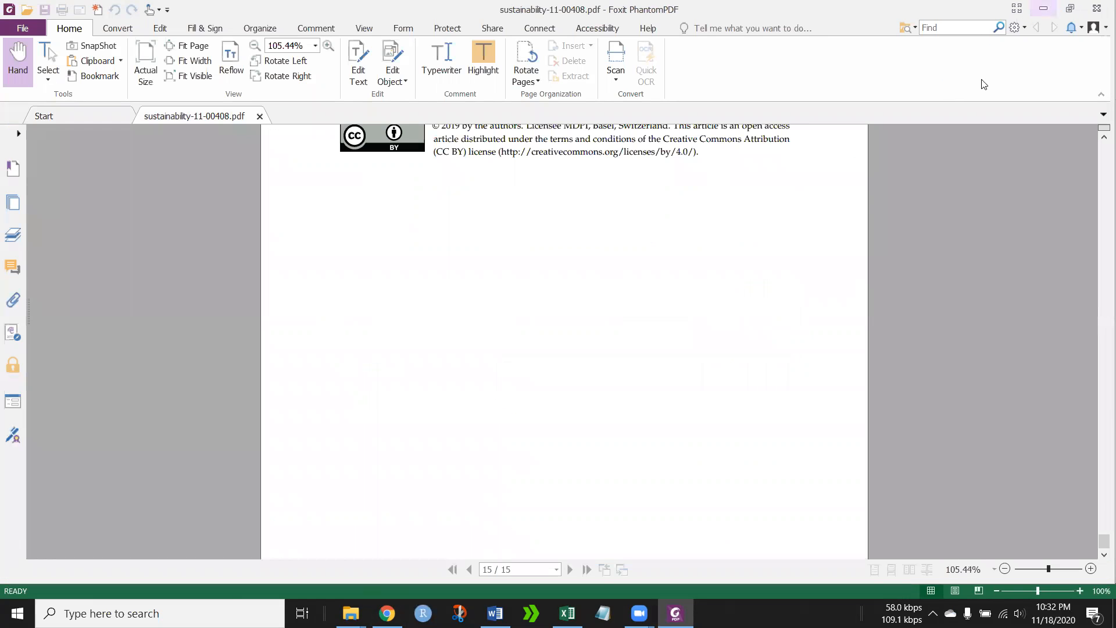
- Examine the results tables and charts on pages 6 to 8 of the PDF and return to the Excel workbook
{"action": "left_click_drag", "start_coordinate": [1104, 541], "coordinate": [1101, 341]}
{"action": "scroll", "coordinate": [558, 302], "scroll_direction": "down", "scroll_amount": 5}
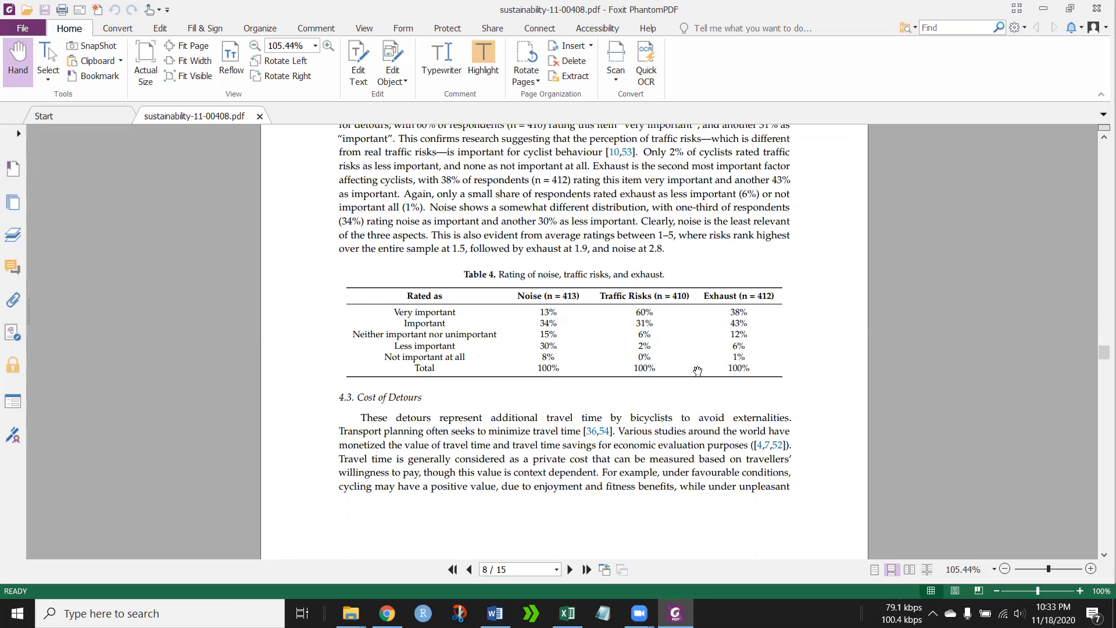
{"action": "scroll", "coordinate": [698, 371], "scroll_direction": "up", "scroll_amount": 3}
{"action": "scroll", "coordinate": [466, 374], "scroll_direction": "down", "scroll_amount": 1}
{"action": "scroll", "coordinate": [523, 383], "scroll_direction": "up", "scroll_amount": 9}
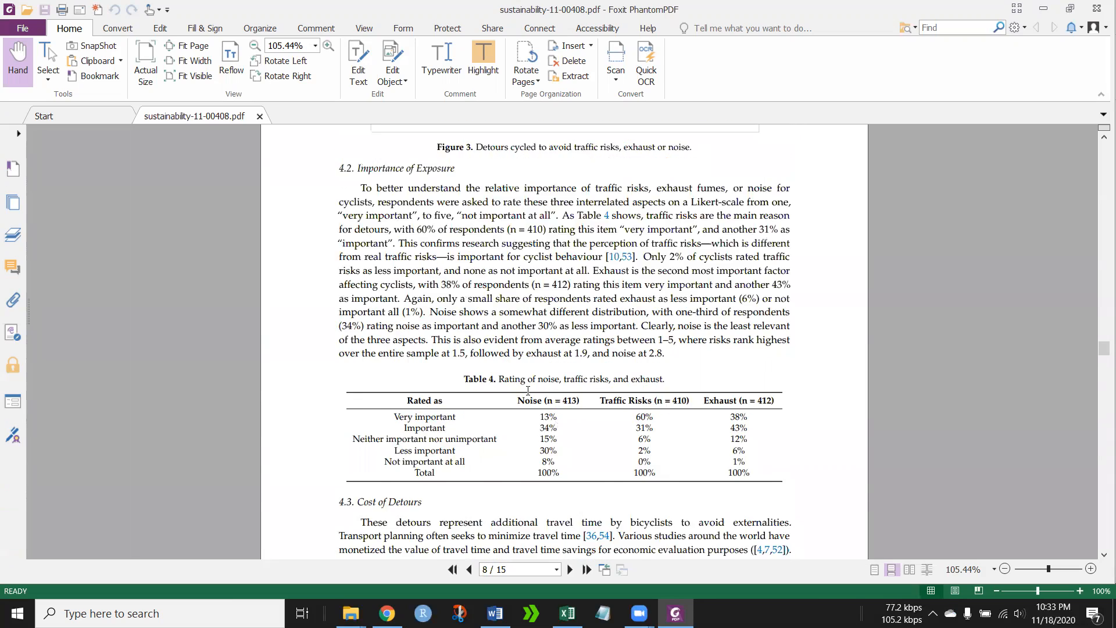
{"action": "scroll", "coordinate": [544, 392], "scroll_direction": "up", "scroll_amount": 15}
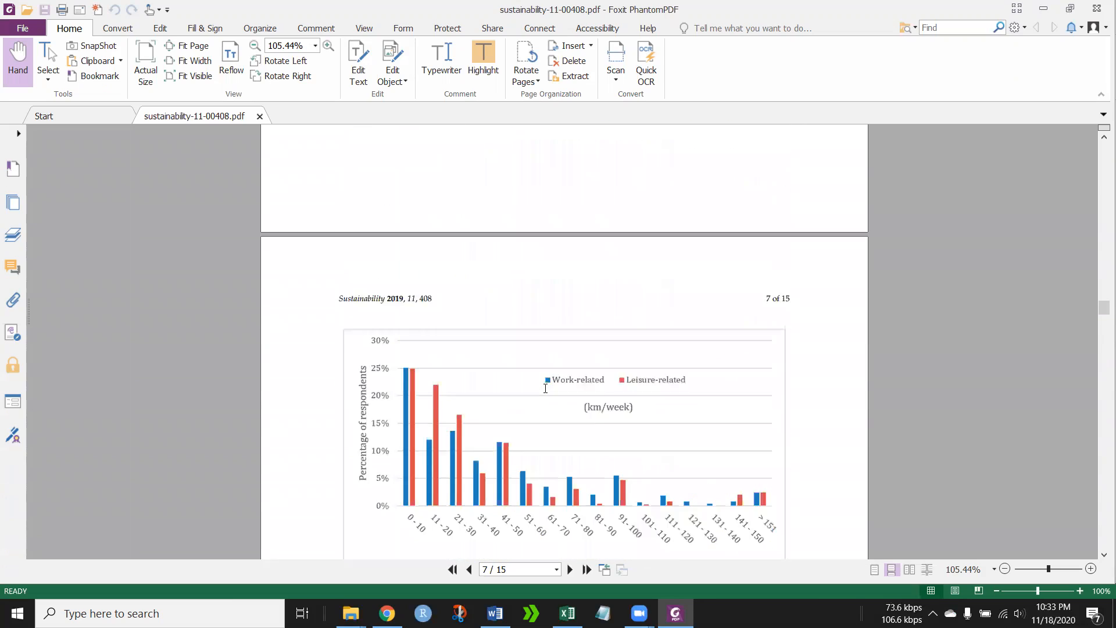
{"action": "scroll", "coordinate": [545, 389], "scroll_direction": "up", "scroll_amount": 4}
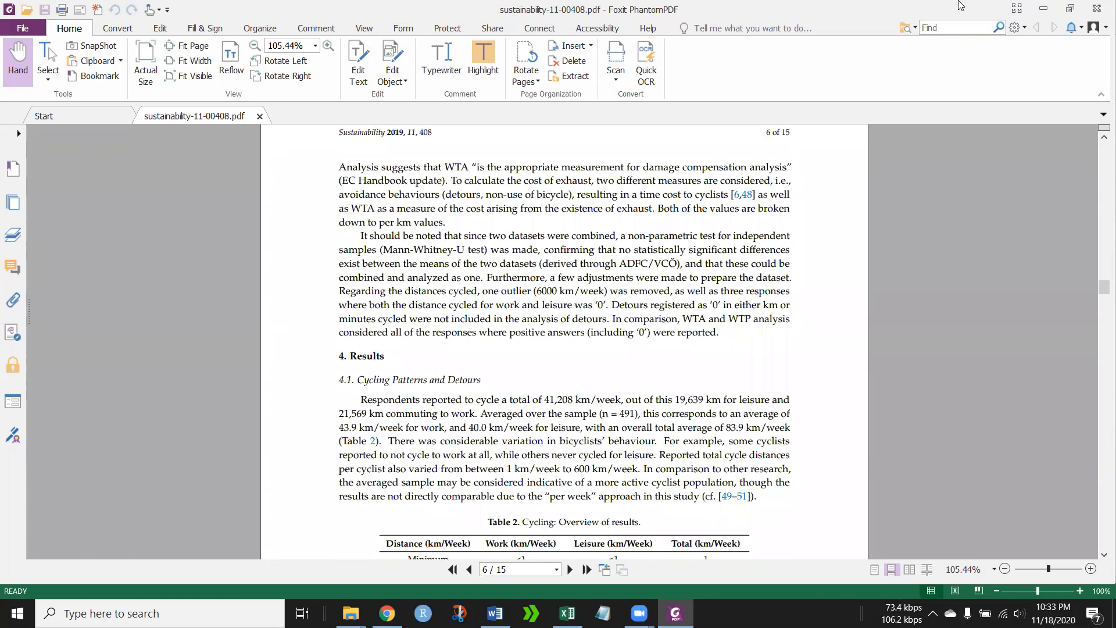
{"action": "left_click", "coordinate": [1044, 8]}
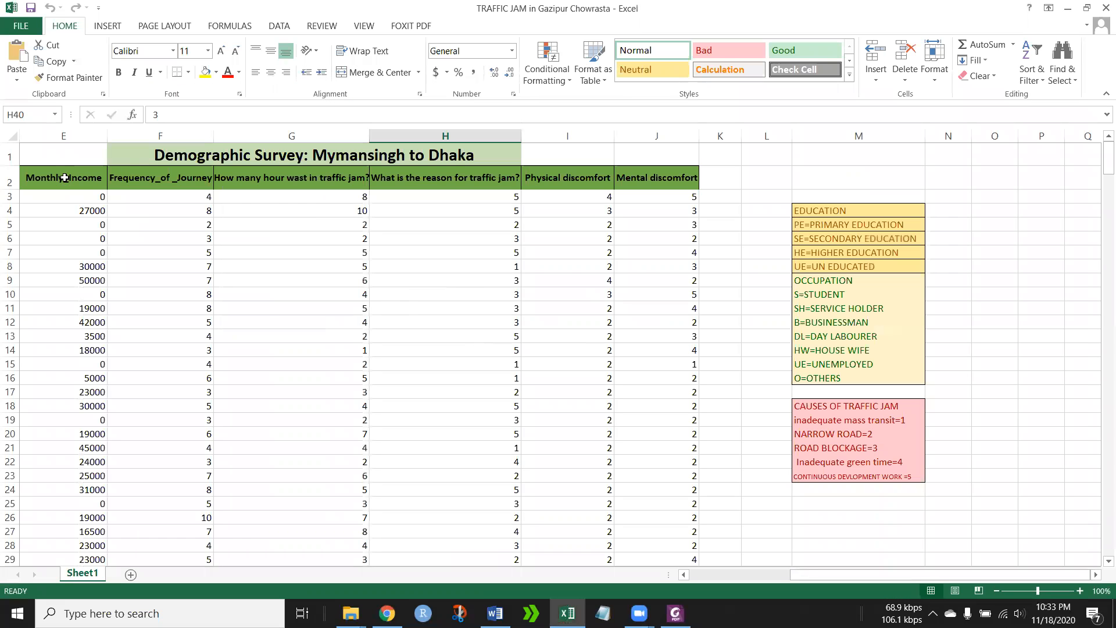
- Select the Monthly_Income column from E2 to E374 and start a PivotTable with it as the source range
{"action": "left_click_drag", "start_coordinate": [65, 177], "coordinate": [95, 528]}
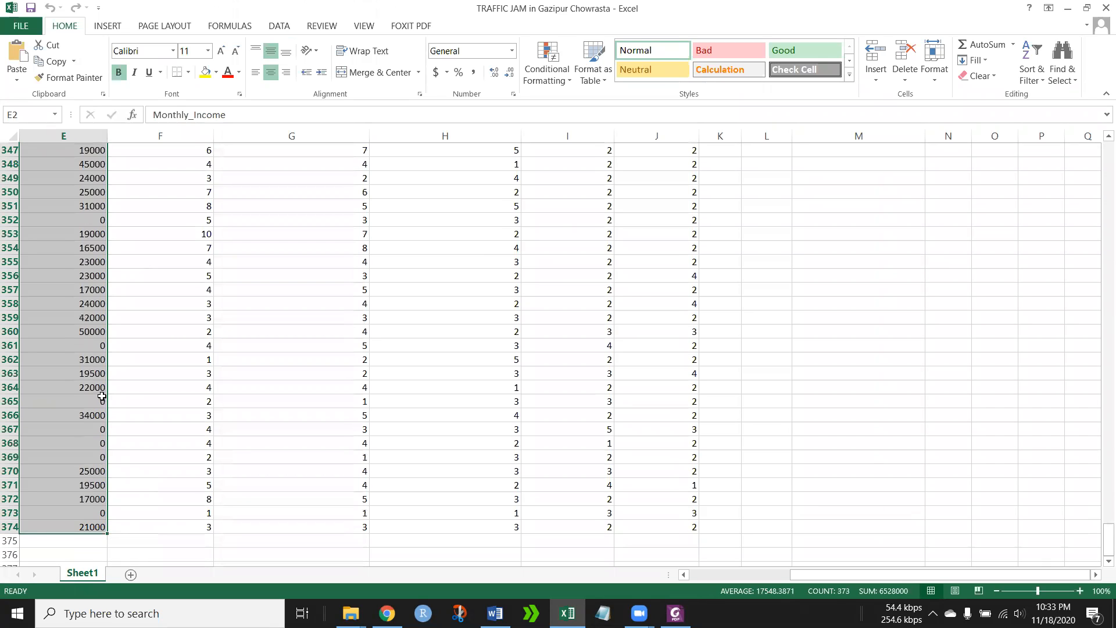
{"action": "scroll", "coordinate": [101, 394], "scroll_direction": "up", "scroll_amount": 20}
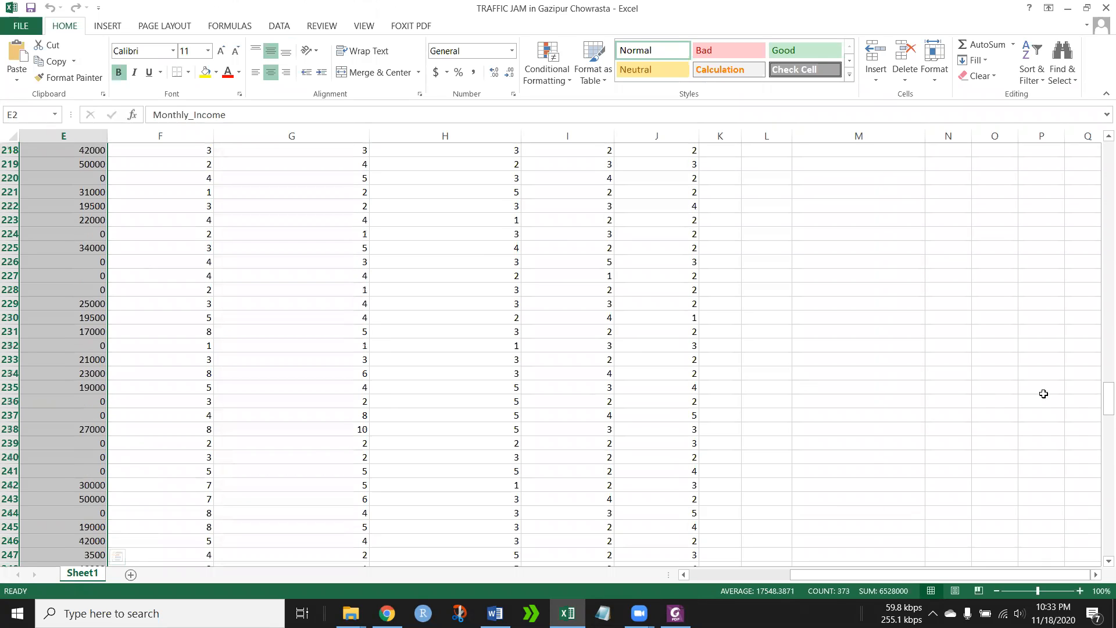
{"action": "left_click_drag", "start_coordinate": [1101, 391], "coordinate": [776, 214]}
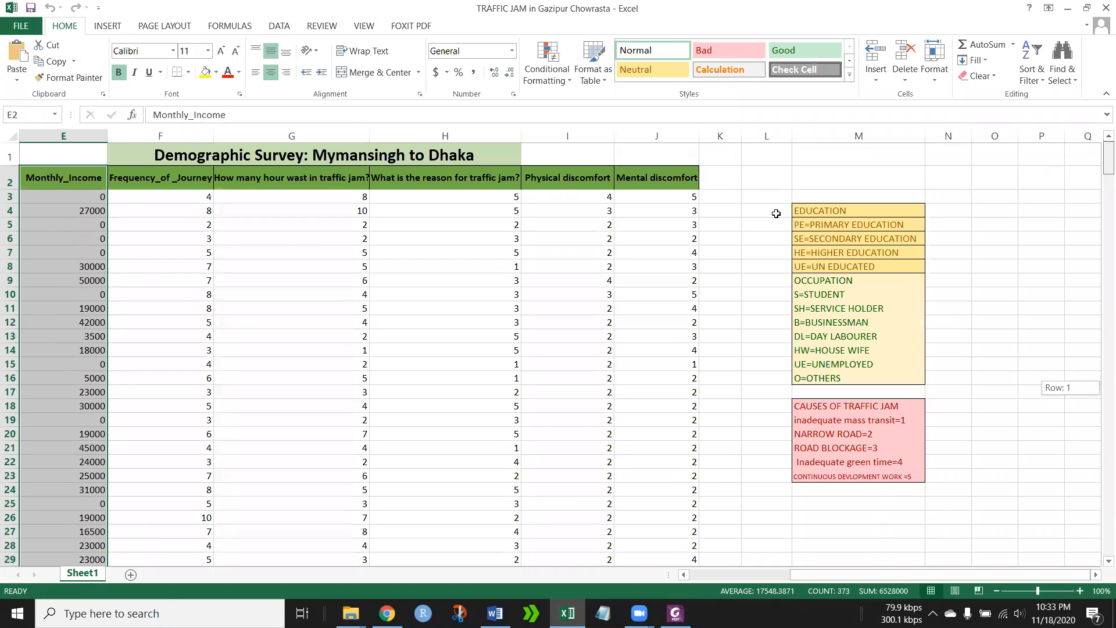
{"action": "left_click", "coordinate": [109, 26]}
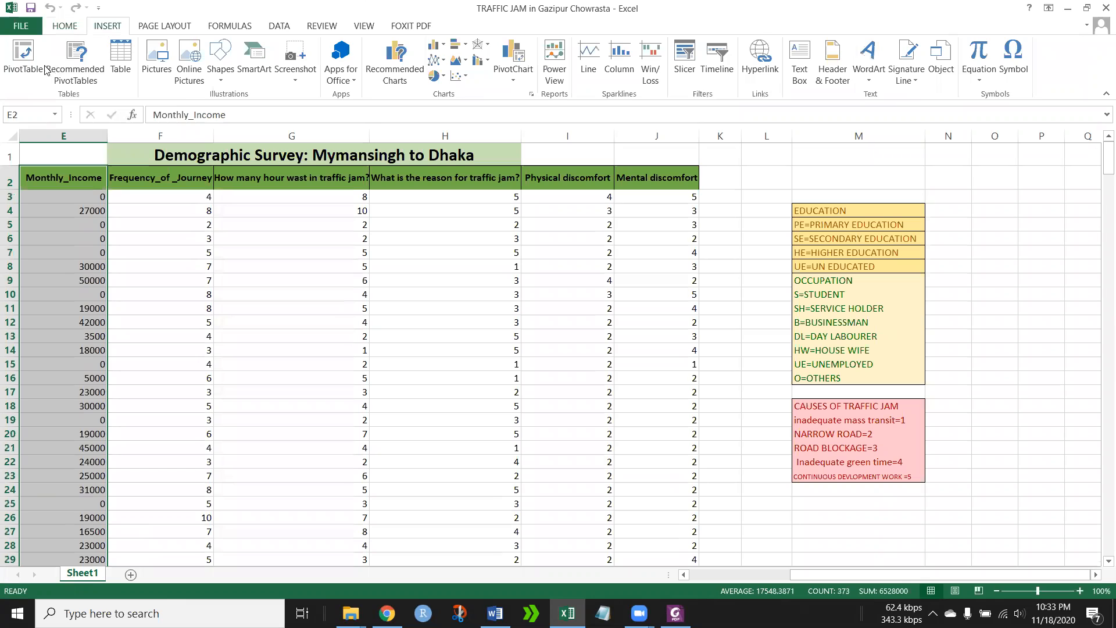
{"action": "left_click", "coordinate": [16, 60]}
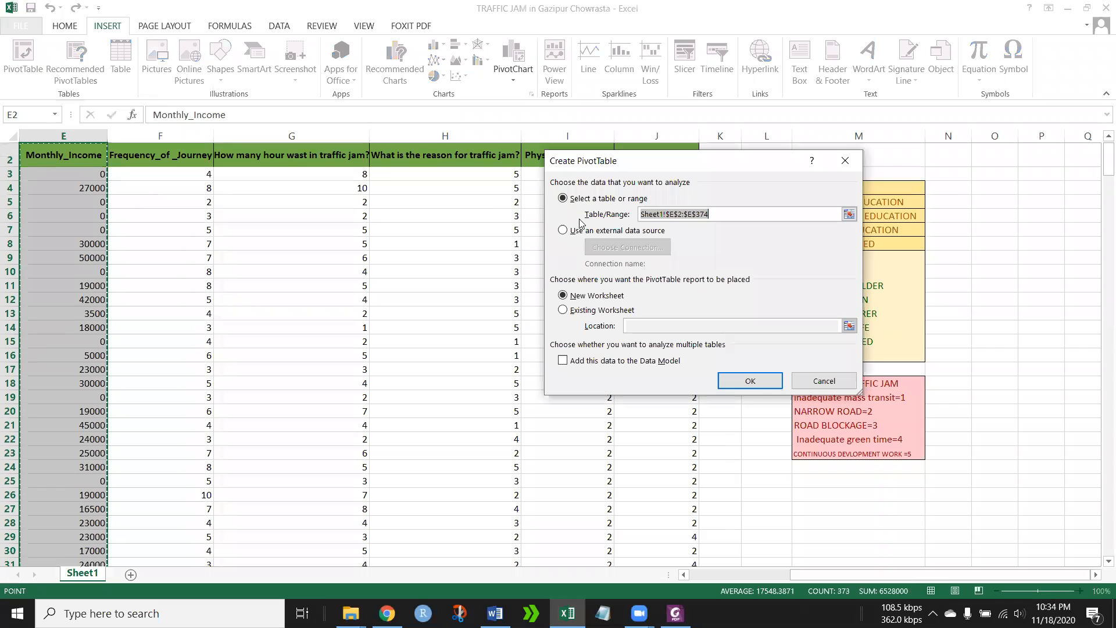
{"action": "left_click_drag", "start_coordinate": [657, 162], "coordinate": [584, 181]}
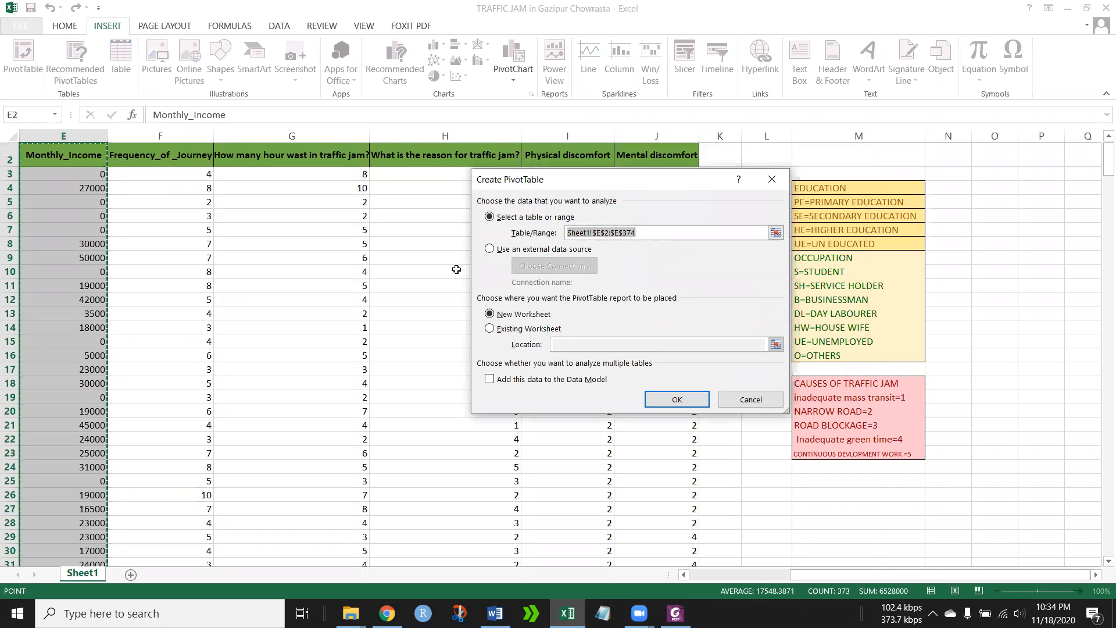
{"action": "left_click", "coordinate": [576, 233]}
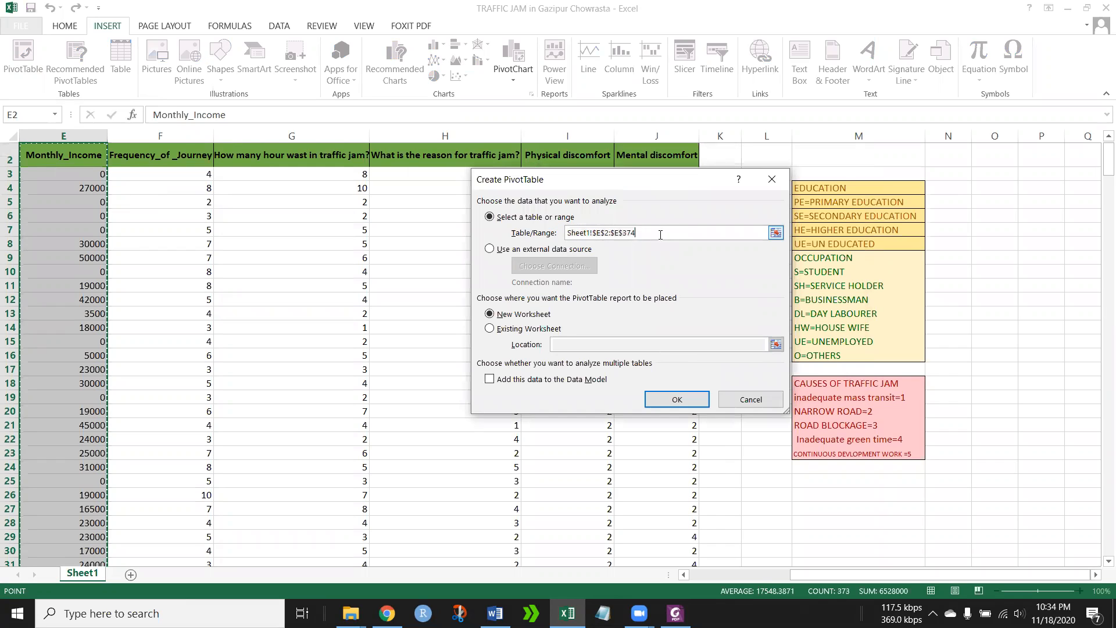
{"action": "double_click", "coordinate": [565, 235]}
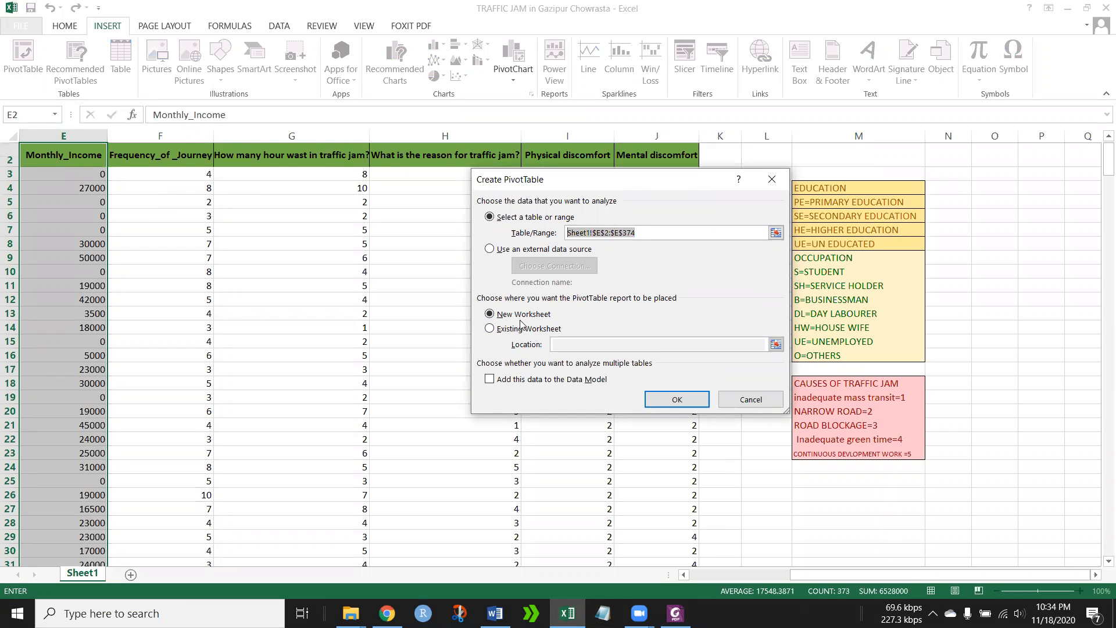
- Place the PivotTable in the existing worksheet at Sheet1 N5:Q14 and create it
{"action": "left_click", "coordinate": [490, 329]}
{"action": "left_click", "coordinate": [559, 345]}
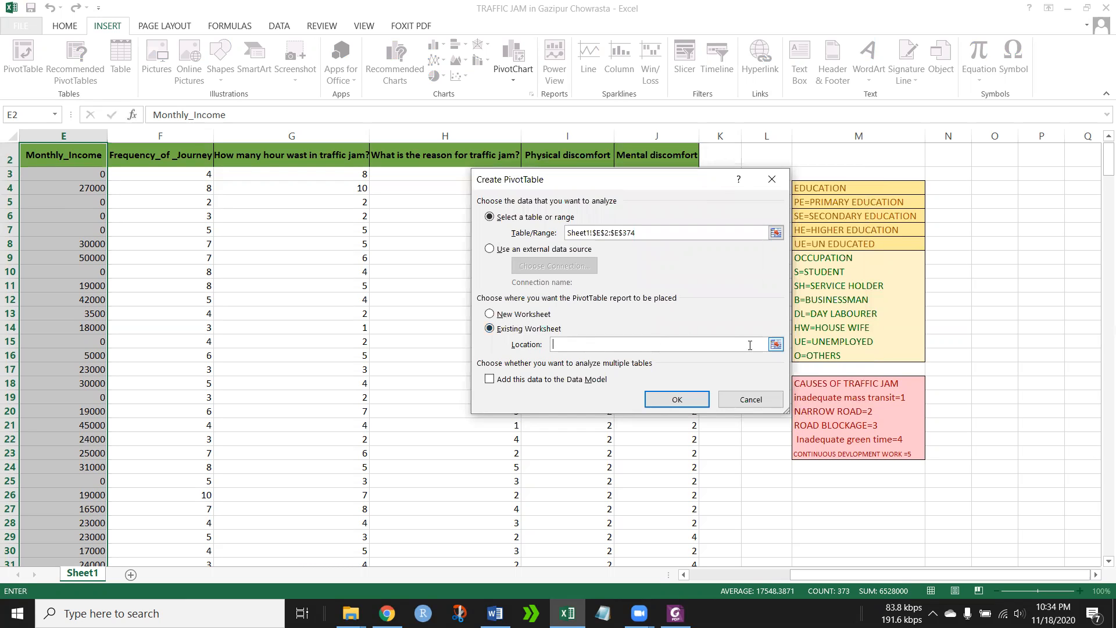
{"action": "left_click_drag", "start_coordinate": [951, 200], "coordinate": [1072, 323]}
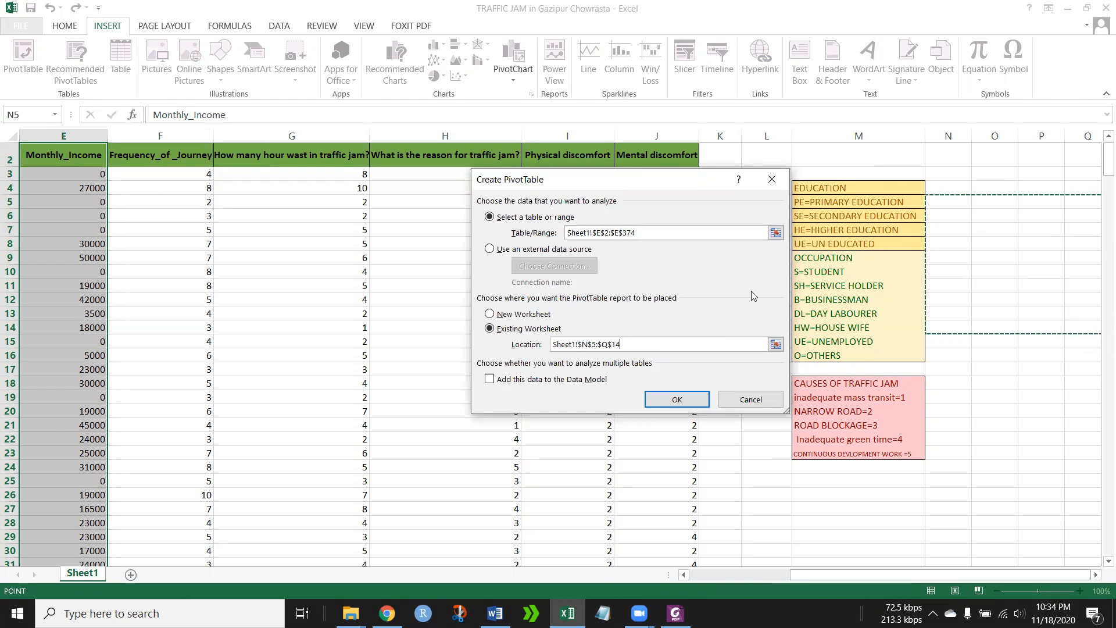
{"action": "left_click", "coordinate": [671, 399]}
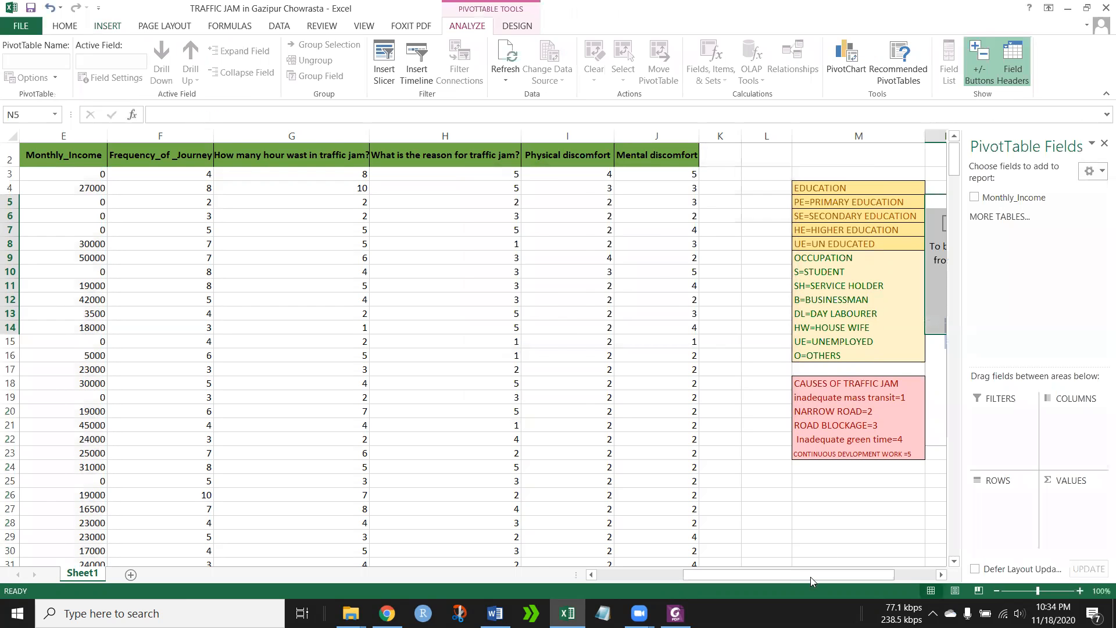
- Add the Monthly_Income field to both the rows and the values of the new PivotTable
{"action": "left_click_drag", "start_coordinate": [856, 582], "coordinate": [897, 584]}
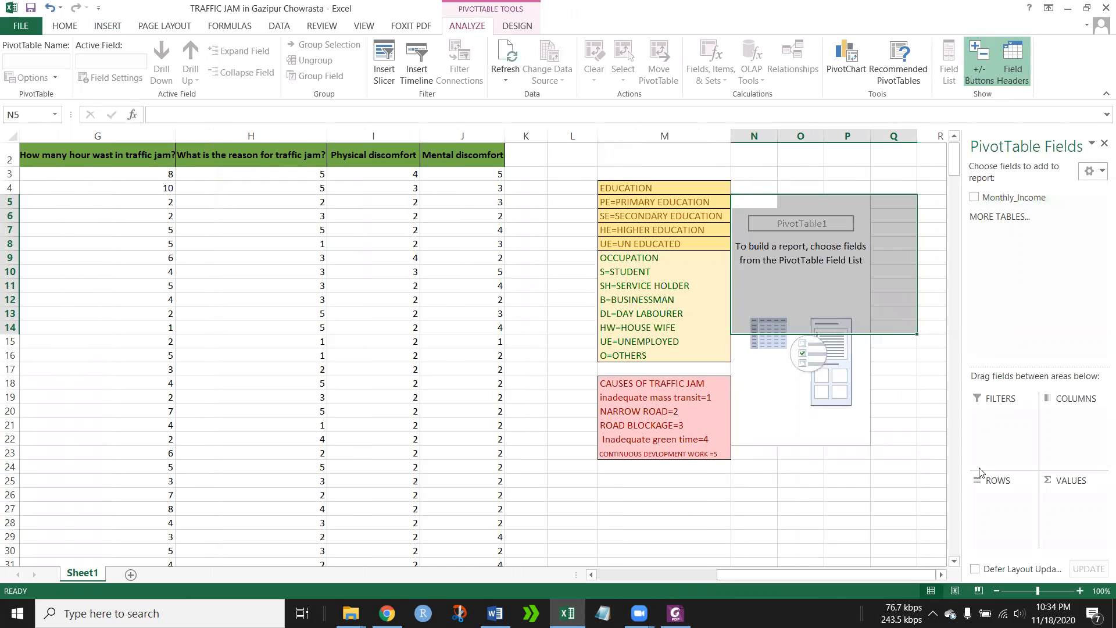
{"action": "left_click_drag", "start_coordinate": [1014, 198], "coordinate": [1003, 480]}
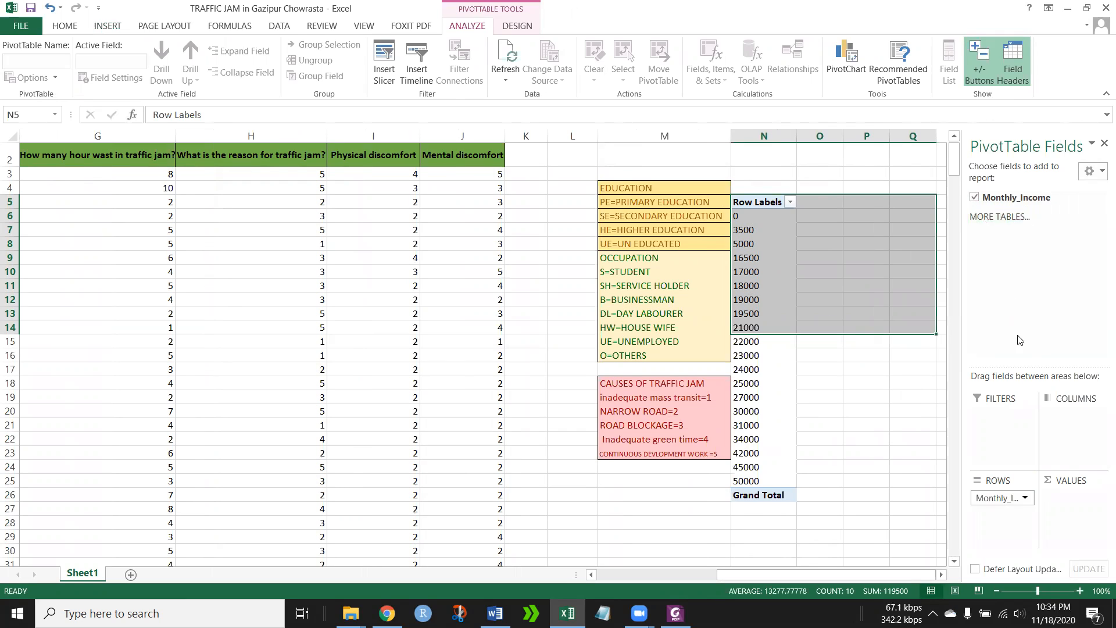
{"action": "left_click_drag", "start_coordinate": [1023, 198], "coordinate": [1076, 495]}
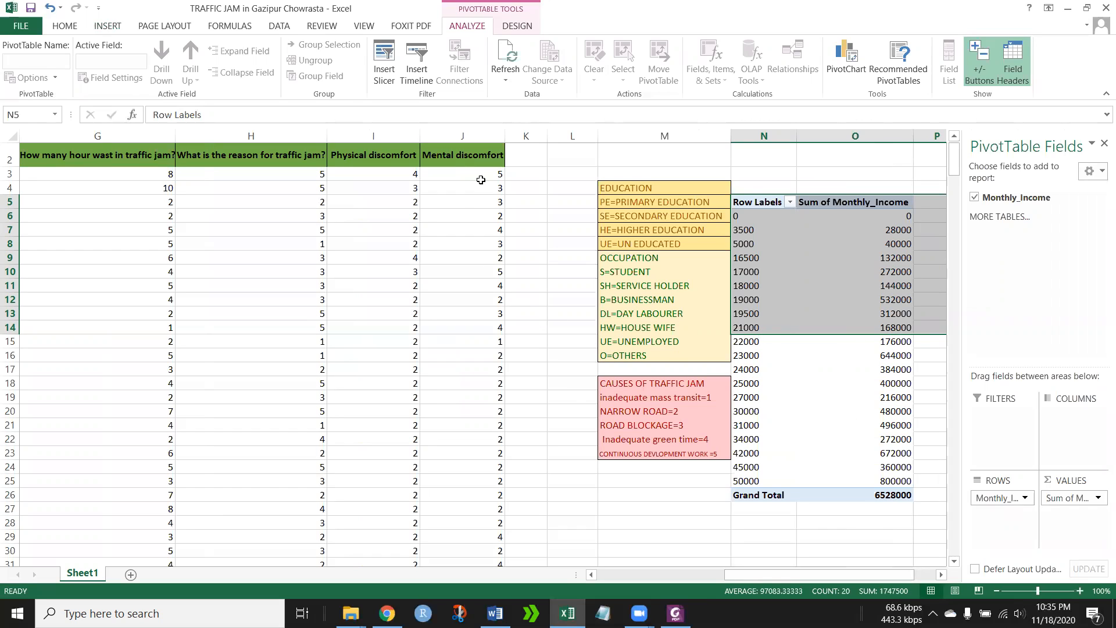
- Create a PivotTable on a new worksheet from the Mental discomfort data in J2:J74
{"action": "left_click_drag", "start_coordinate": [463, 154], "coordinate": [469, 374]}
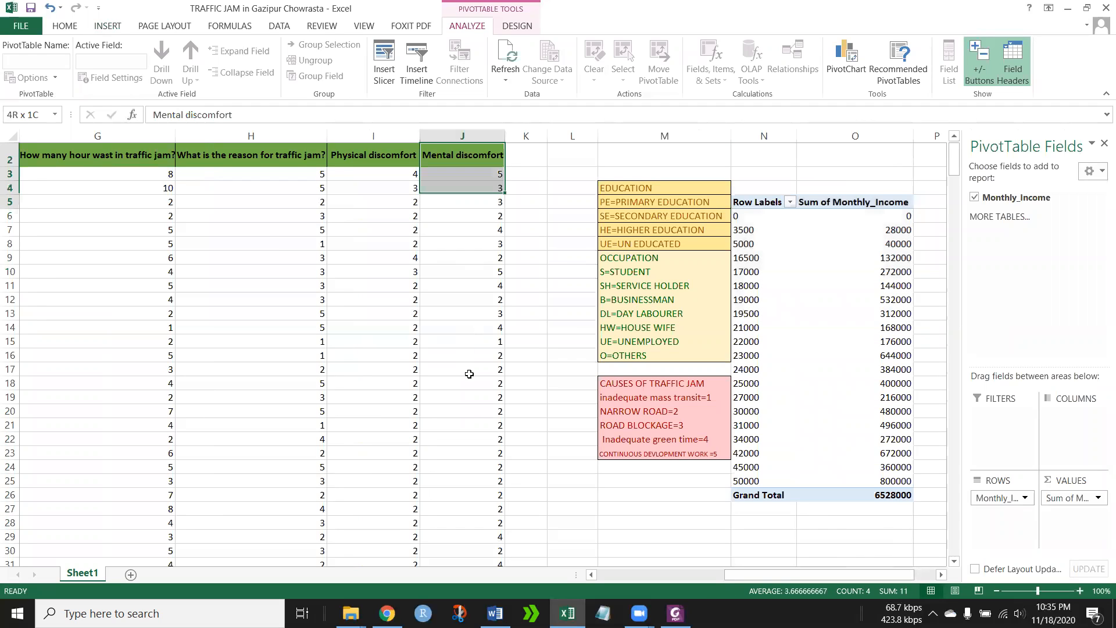
{"action": "left_click_drag", "start_coordinate": [493, 601], "coordinate": [496, 391]}
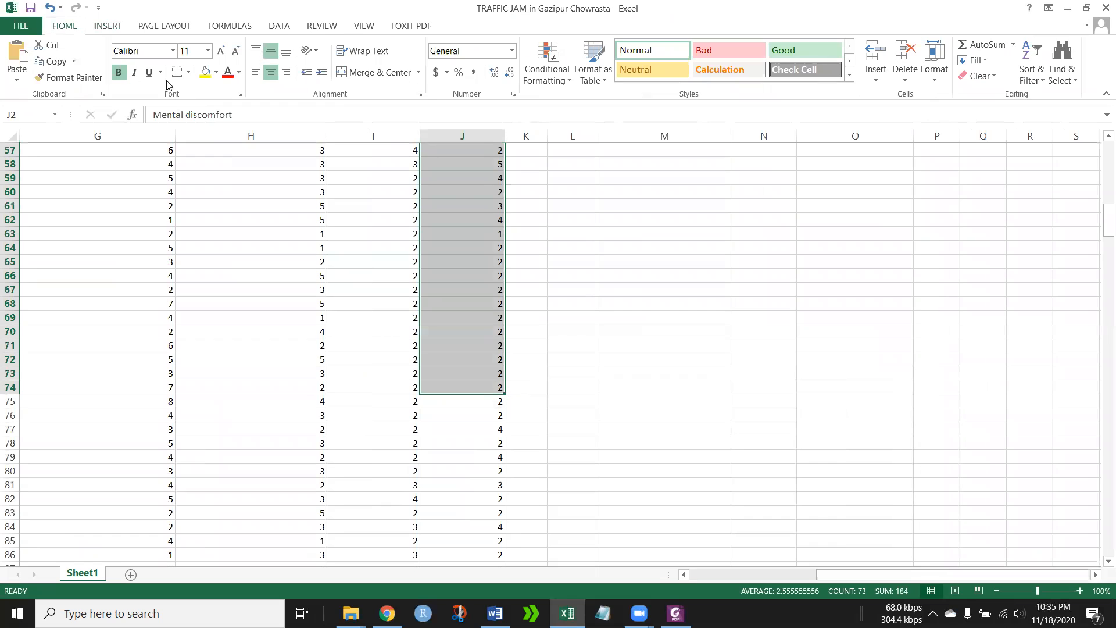
{"action": "left_click", "coordinate": [107, 27]}
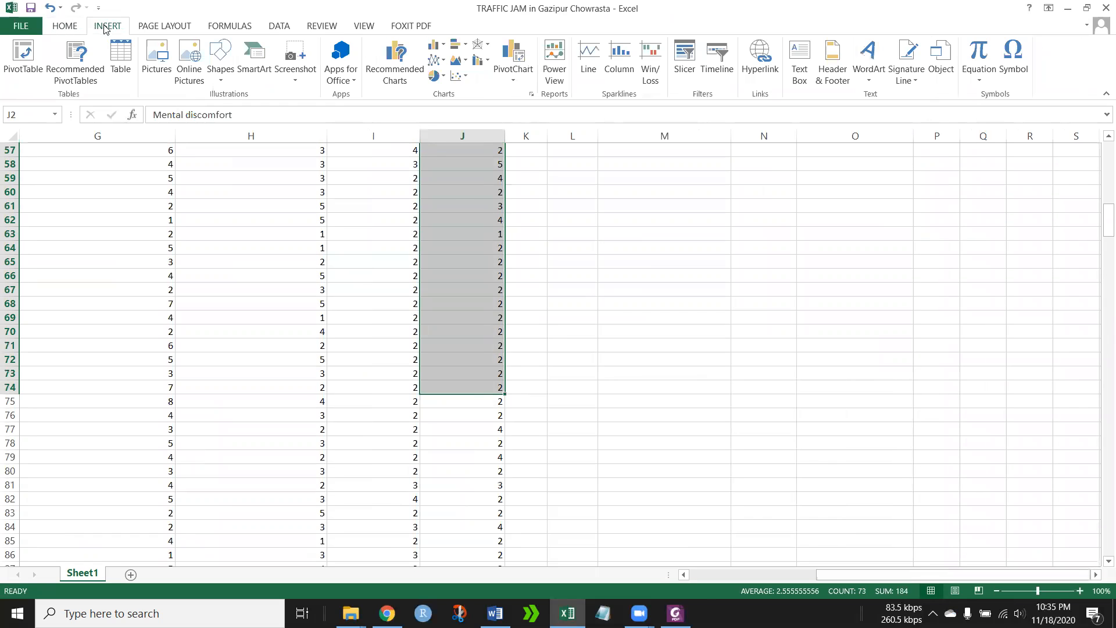
{"action": "left_click", "coordinate": [25, 58]}
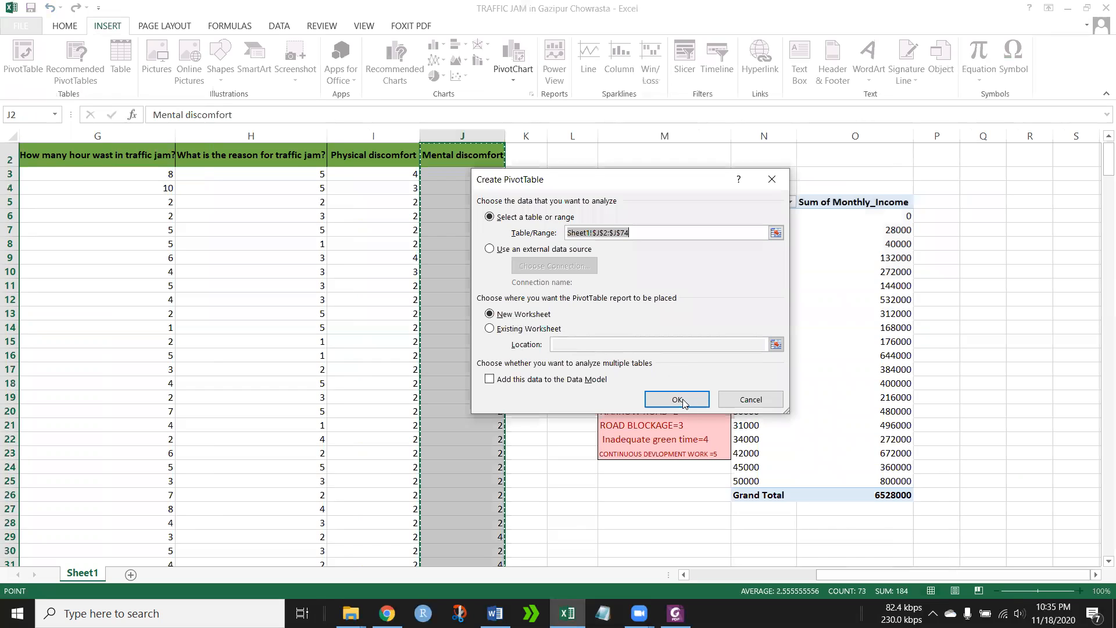
- Add the Mental discomfort field to both the rows and the values of the PivotTable on Sheet2
{"action": "left_click", "coordinate": [128, 576]}
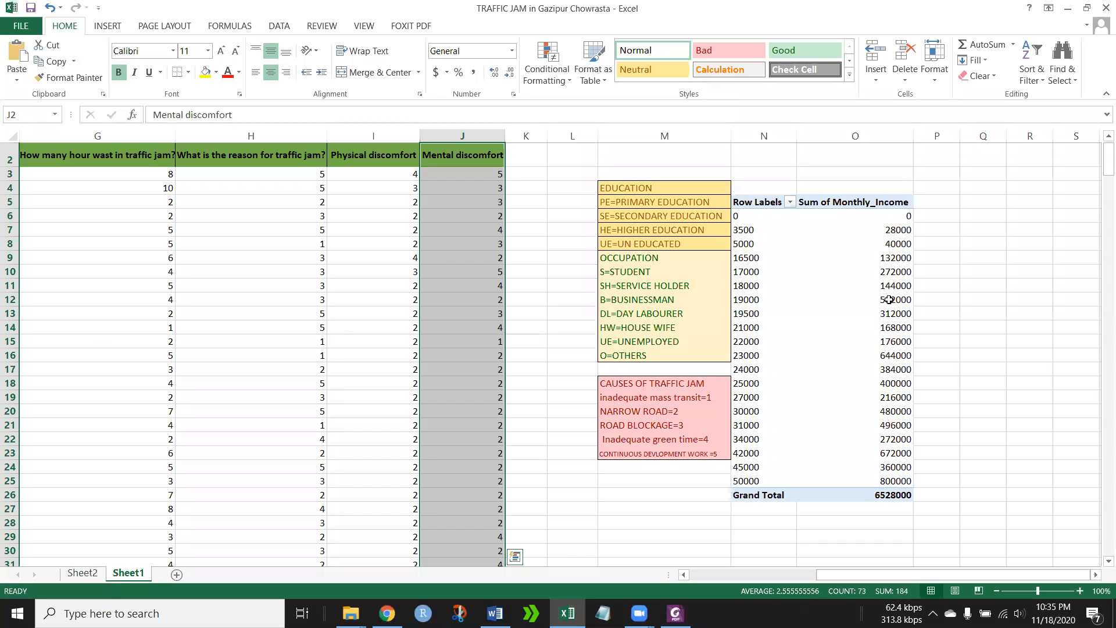
{"action": "left_click_drag", "start_coordinate": [1009, 201], "coordinate": [1005, 493]}
{"action": "left_click_drag", "start_coordinate": [1012, 200], "coordinate": [1076, 481]}
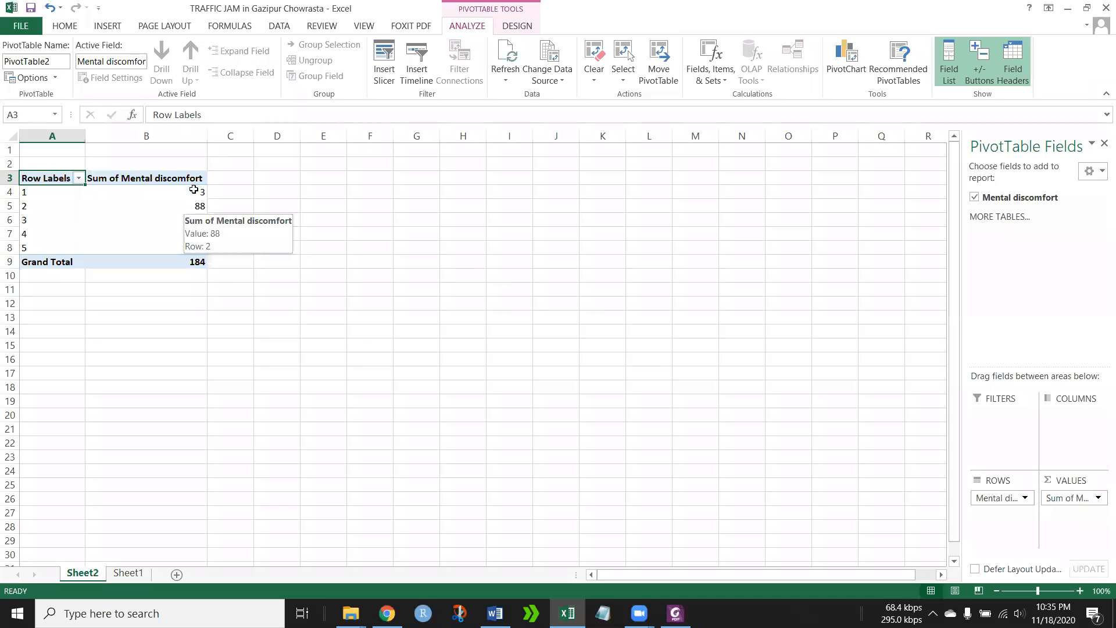
- Show the Sum of Mental discomfort values as % of Column Total
{"action": "mouse_move", "coordinate": [194, 191]}
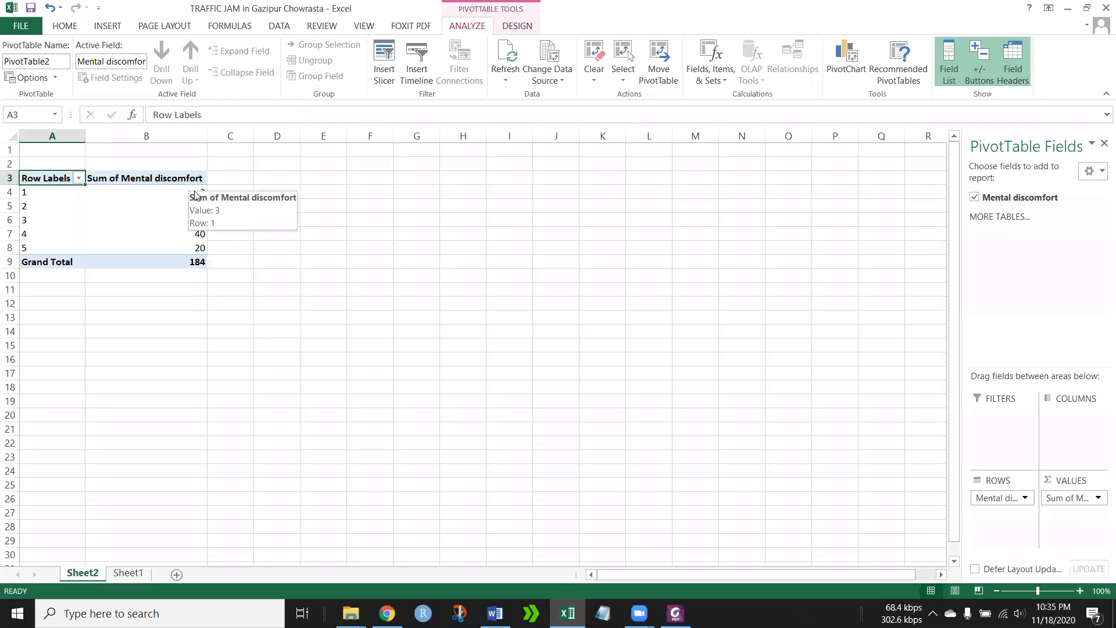
{"action": "left_click", "coordinate": [192, 193]}
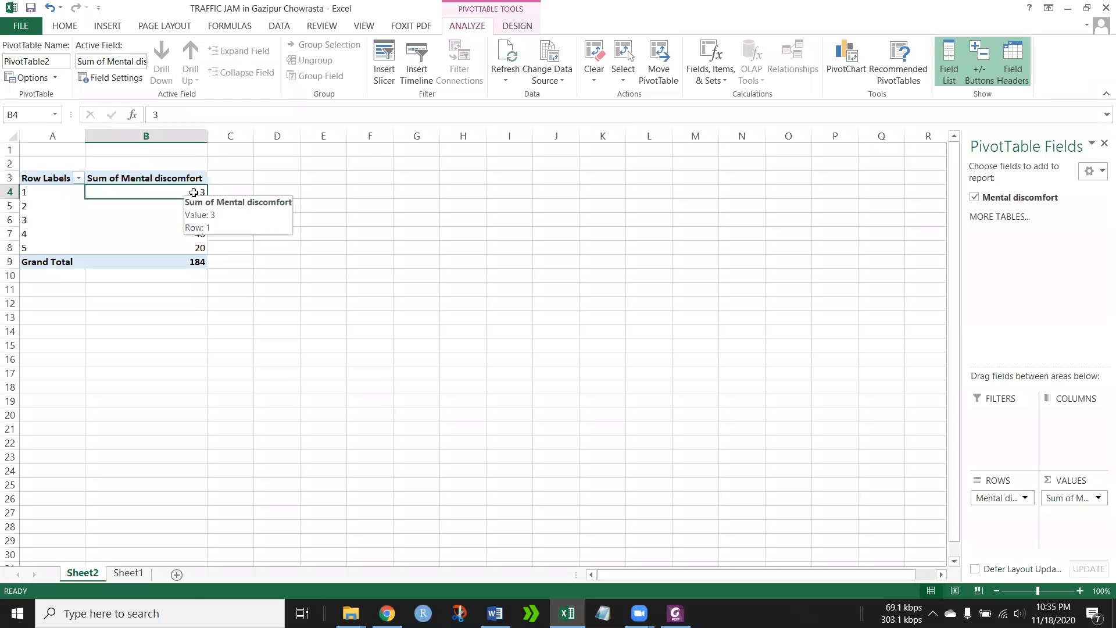
{"action": "right_click", "coordinate": [193, 195]}
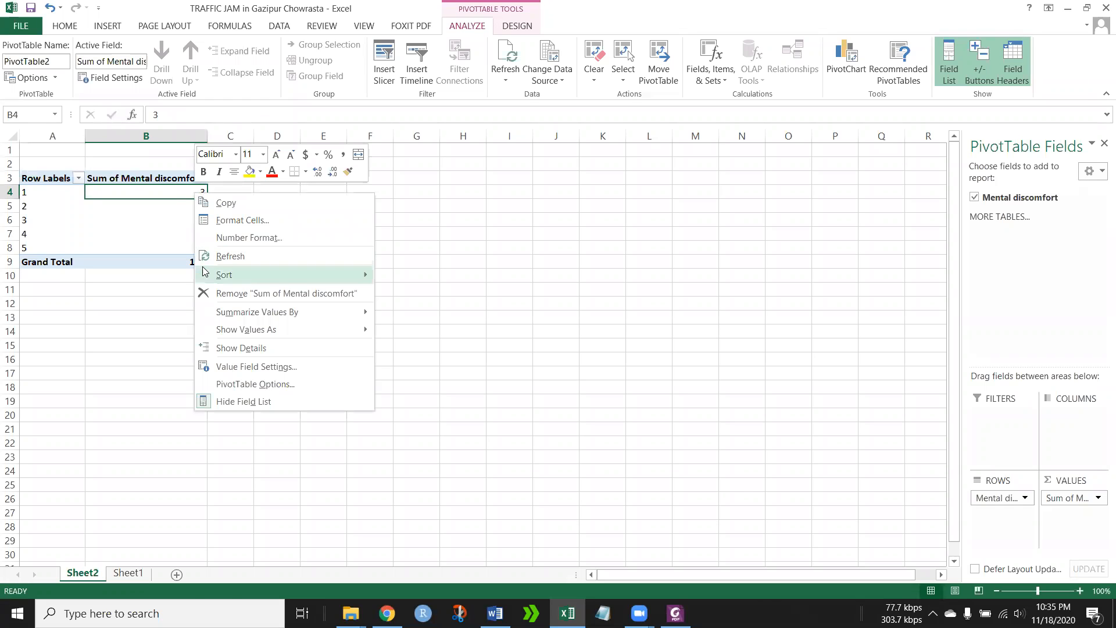
{"action": "mouse_move", "coordinate": [245, 333]}
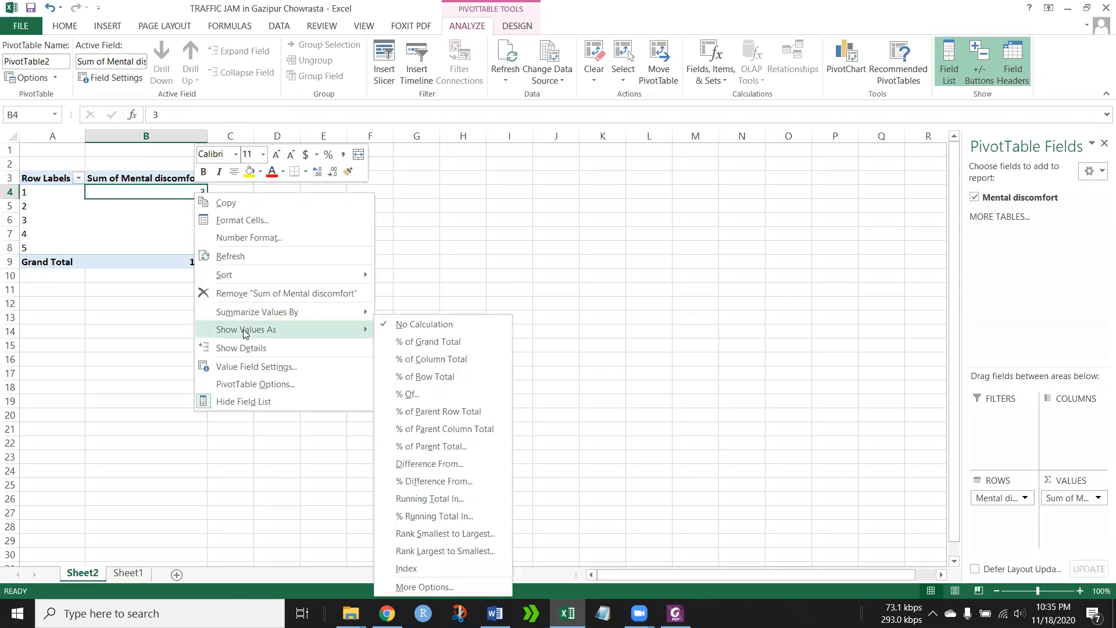
{"action": "left_click", "coordinate": [438, 362]}
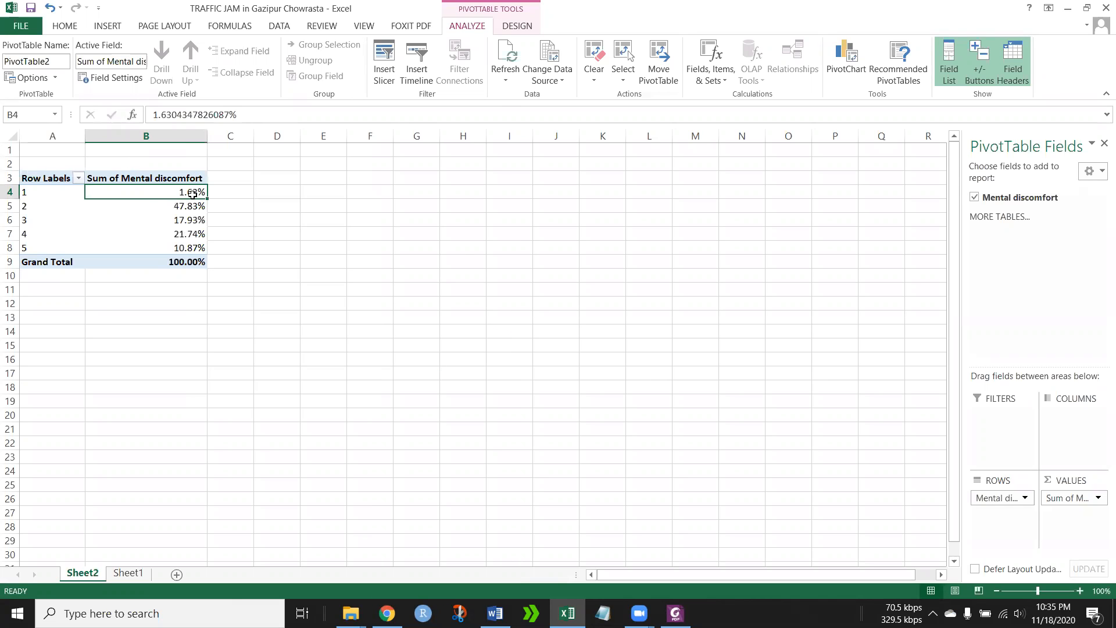
- Show the Mental discomfort percentages in B4:B8 as whole percentages without decimals
{"action": "left_click", "coordinate": [262, 244]}
{"action": "left_click_drag", "start_coordinate": [191, 192], "coordinate": [186, 249]}
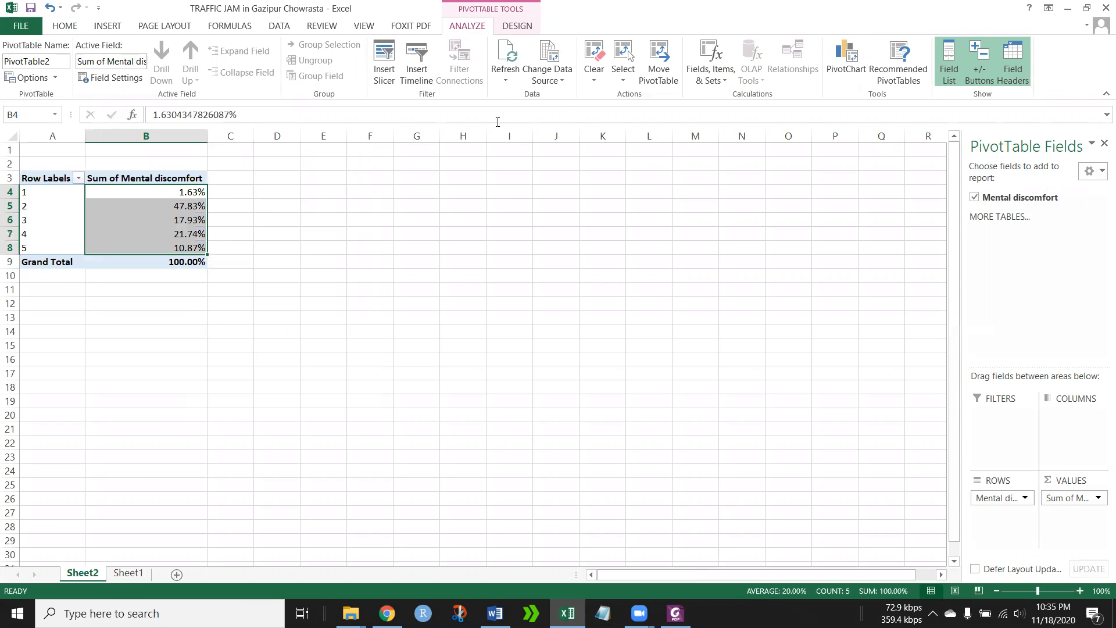
{"action": "left_click", "coordinate": [65, 26]}
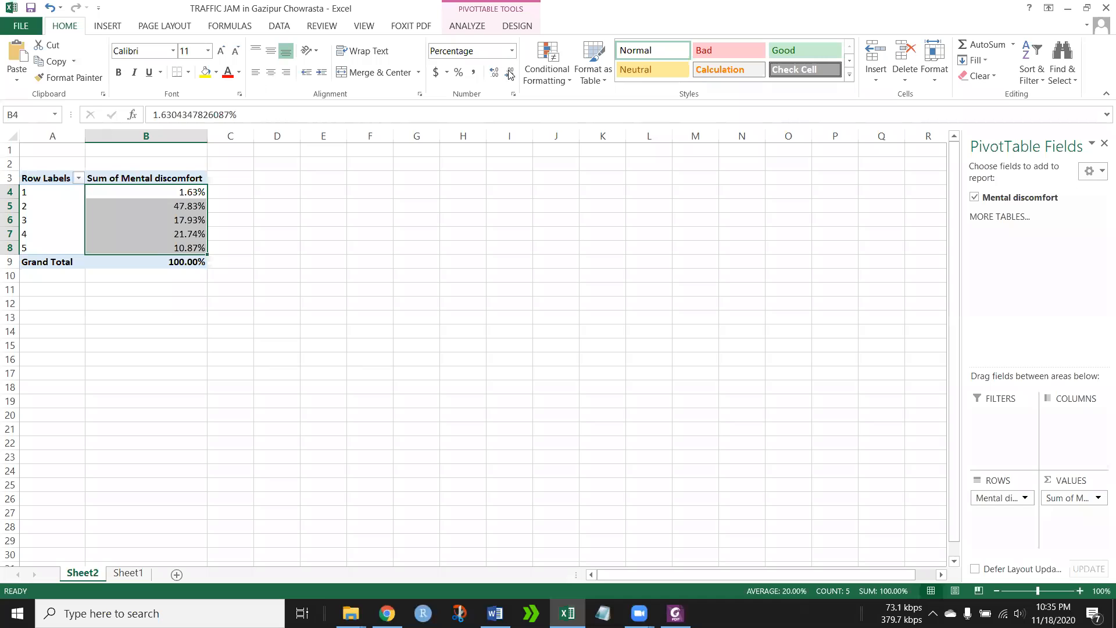
{"action": "left_click", "coordinate": [510, 72]}
{"action": "left_click", "coordinate": [513, 74]}
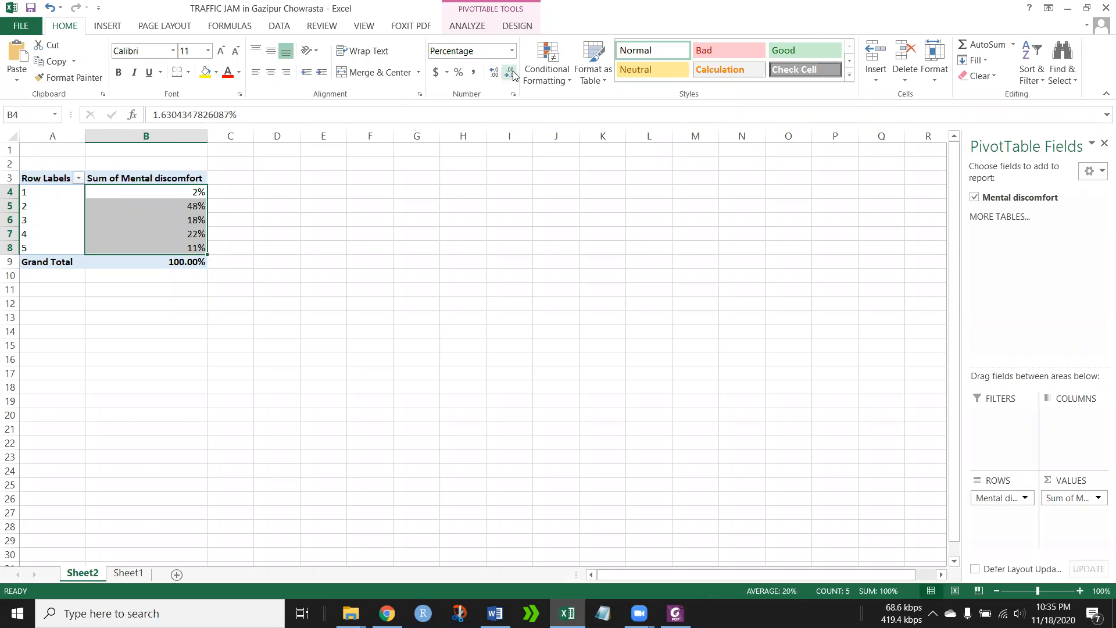
{"action": "left_click", "coordinate": [319, 278]}
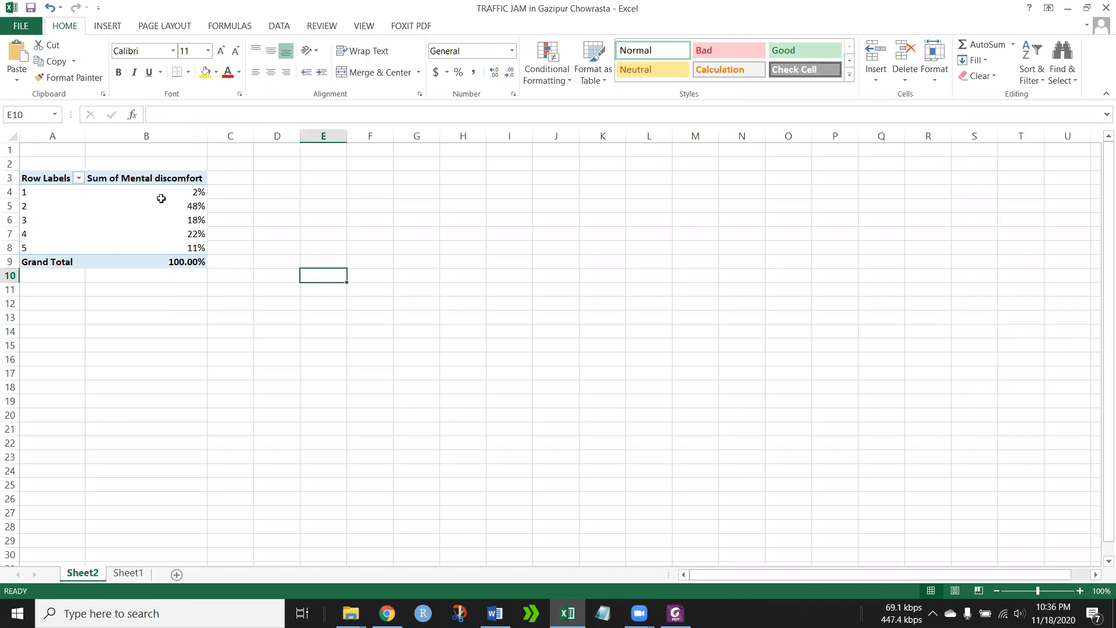
- Enter the rating labels very poor, poor, good, medium and excellent in cells C11 to C15 of Sheet2
{"action": "left_click", "coordinate": [25, 192]}
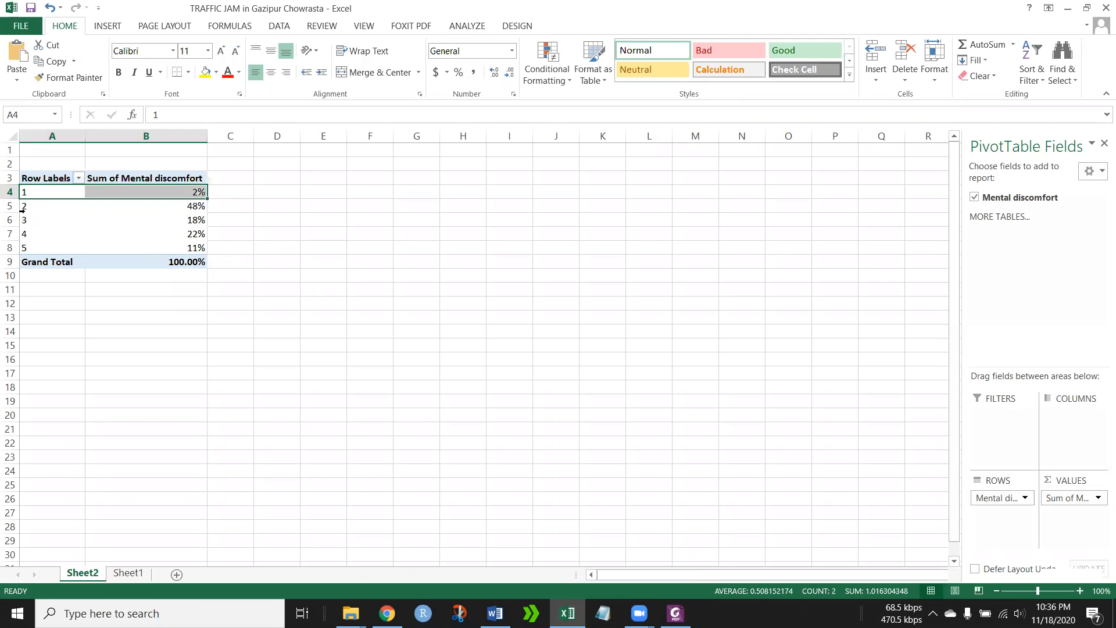
{"action": "left_click", "coordinate": [24, 206]}
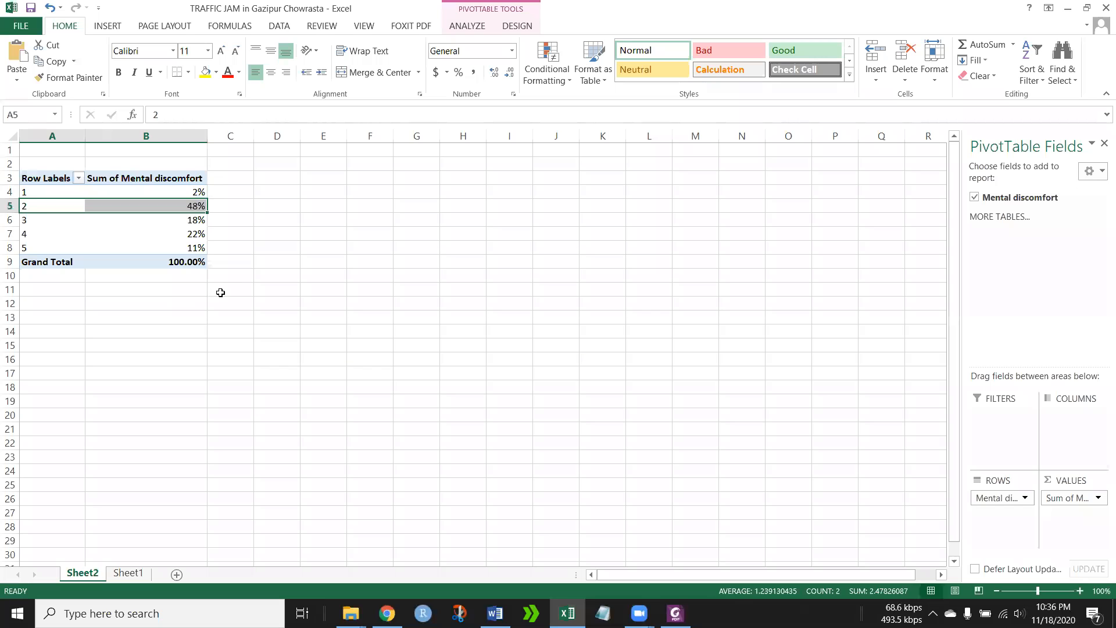
{"action": "left_click", "coordinate": [227, 289]}
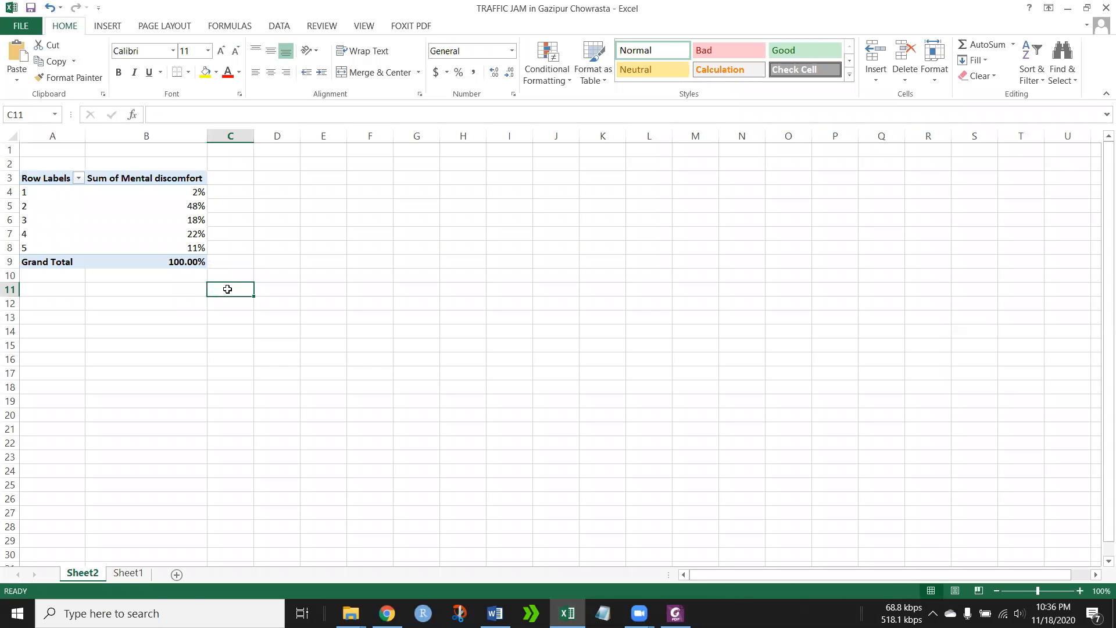
{"action": "type", "text": "very"}
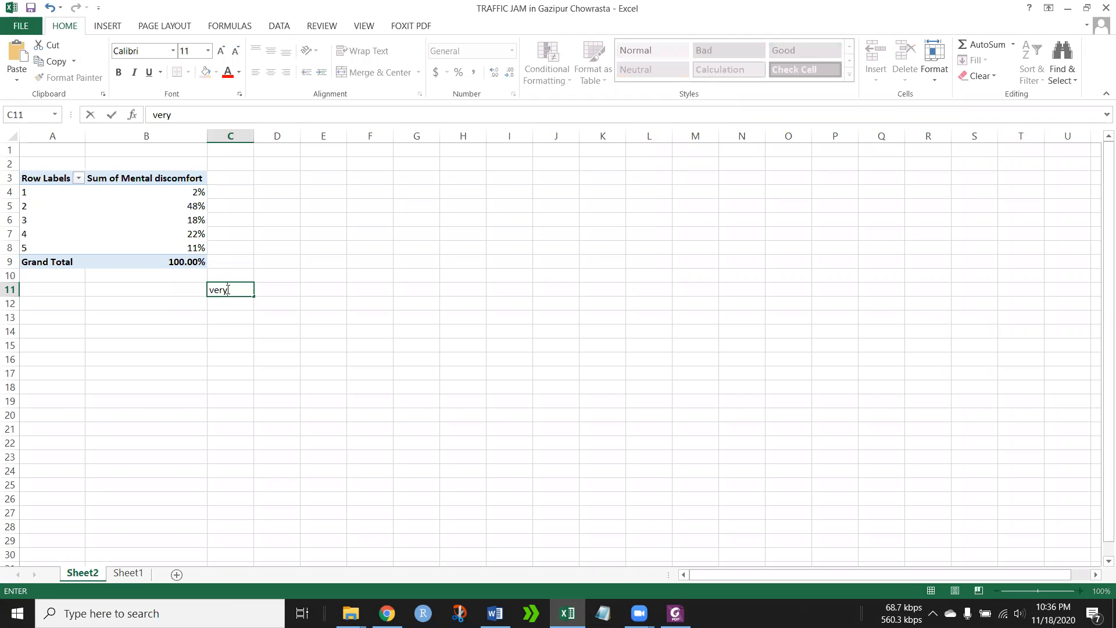
{"action": "type", "text": " poor"}
{"action": "left_click", "coordinate": [241, 302]}
{"action": "type", "text": "poor"}
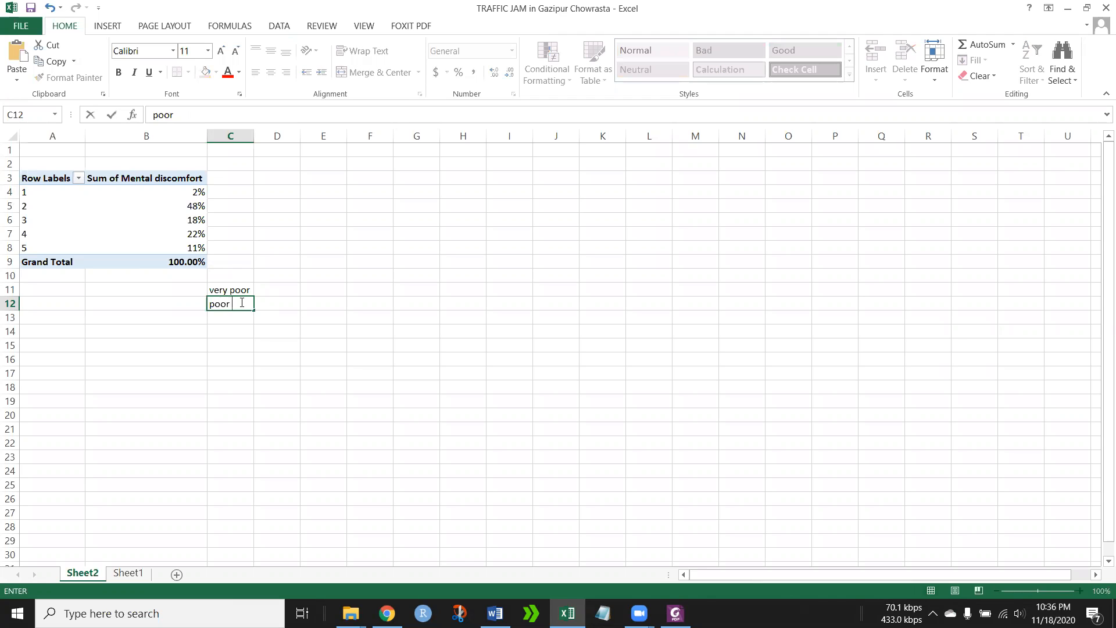
{"action": "left_click", "coordinate": [225, 320]}
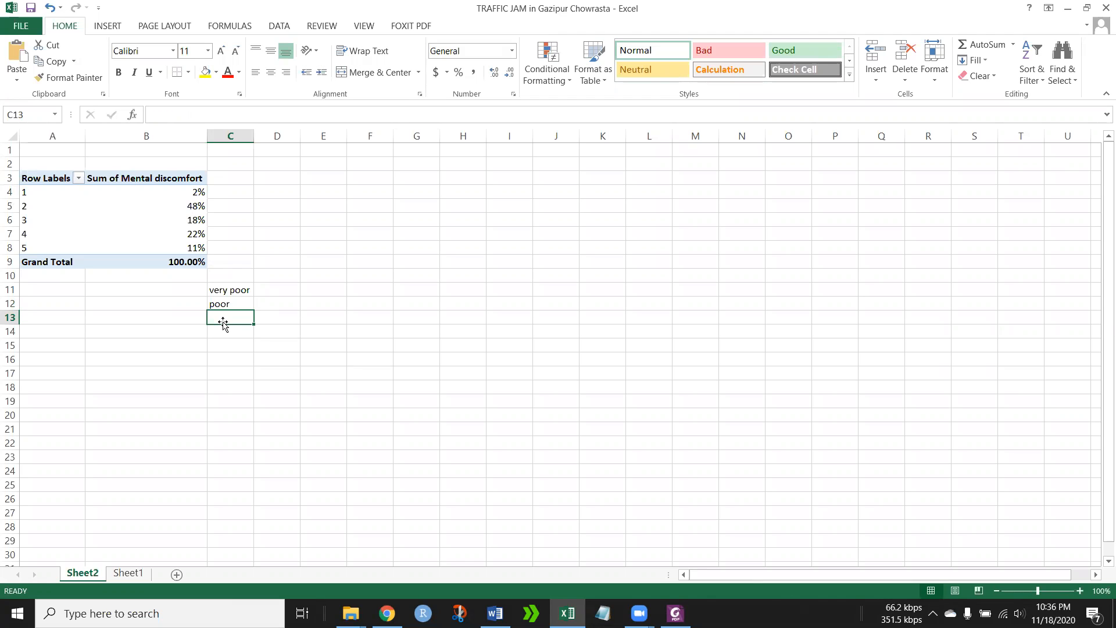
{"action": "type", "text": "good"}
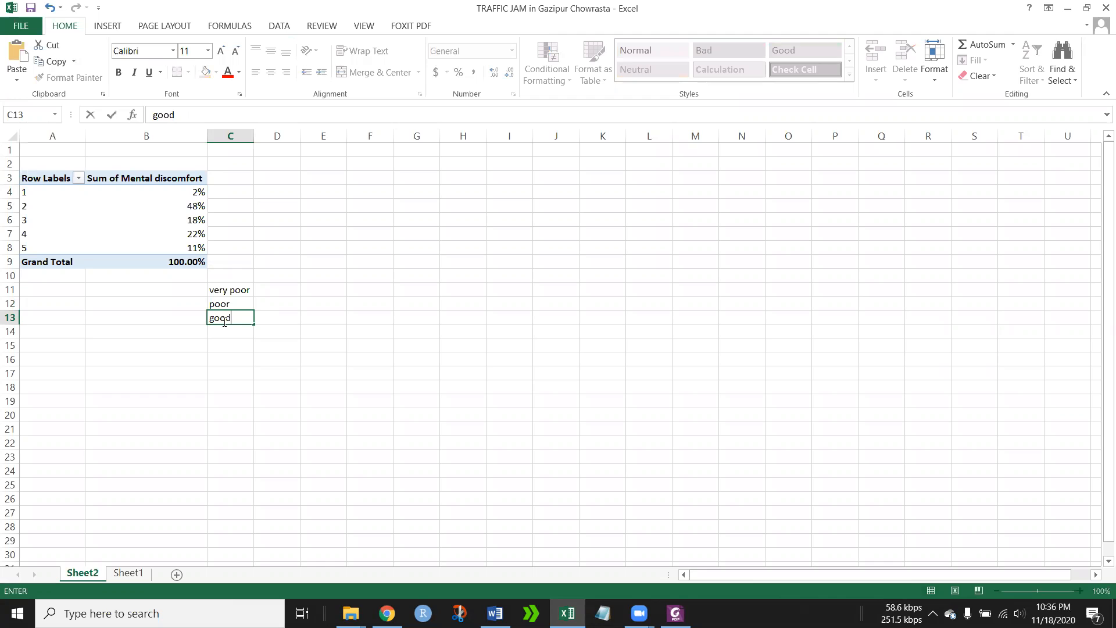
{"action": "key", "text": "Return"}
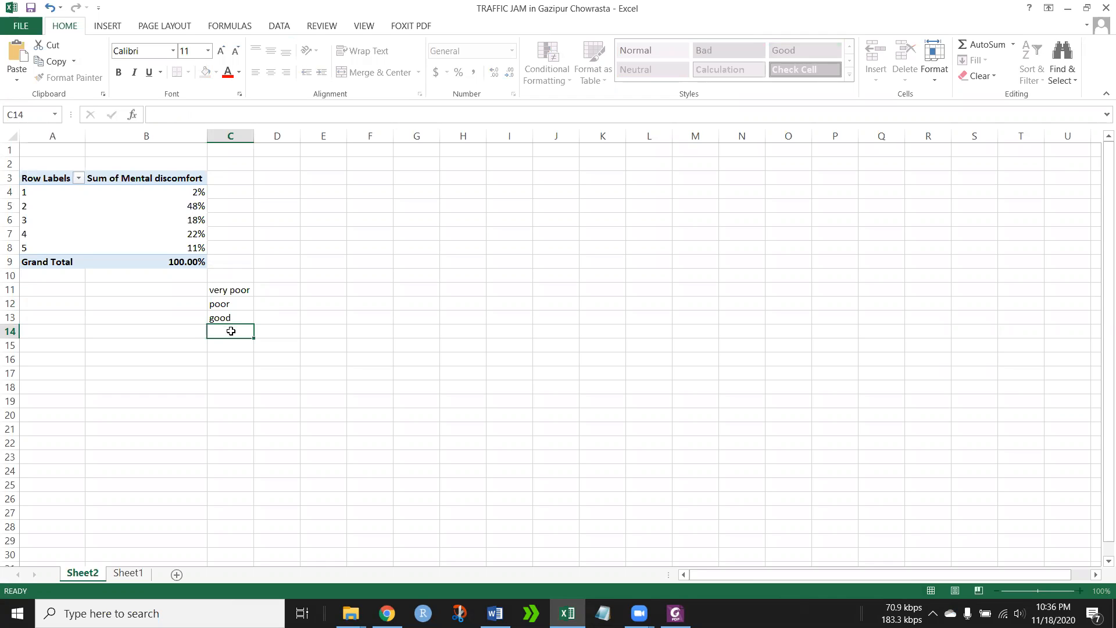
{"action": "type", "text": "medium"}
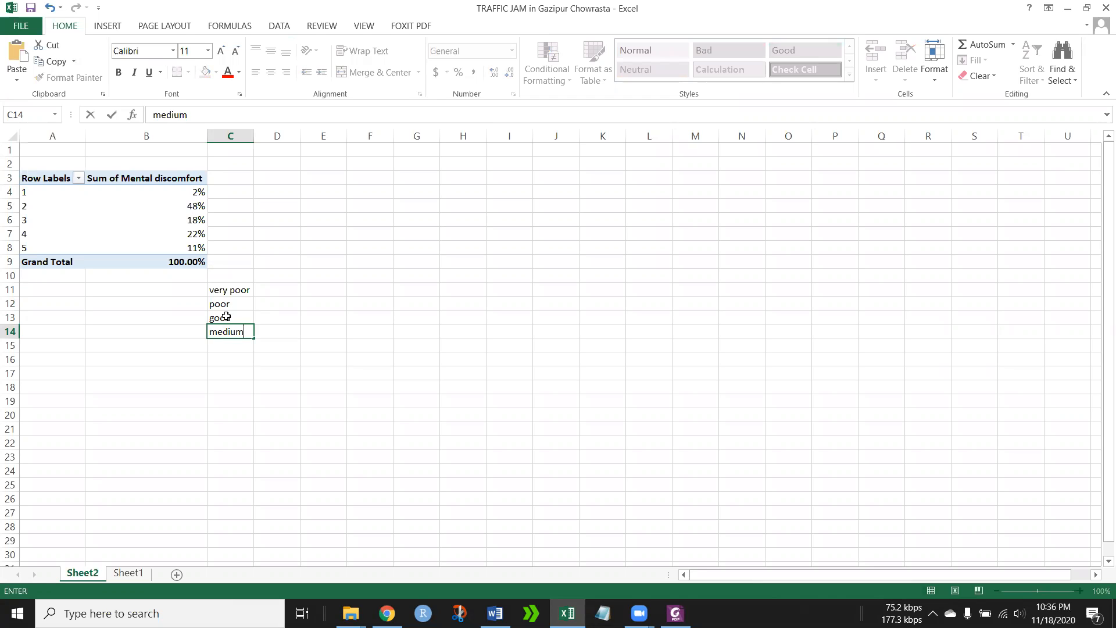
{"action": "left_click", "coordinate": [226, 317]}
{"action": "left_click", "coordinate": [225, 343]}
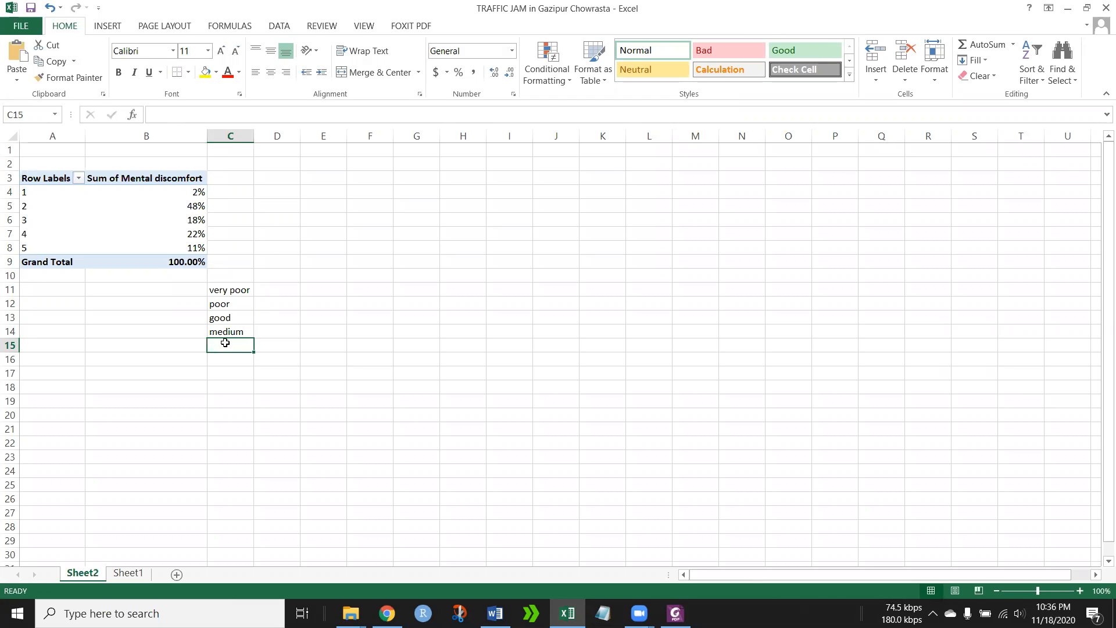
{"action": "type", "text": "excellent"}
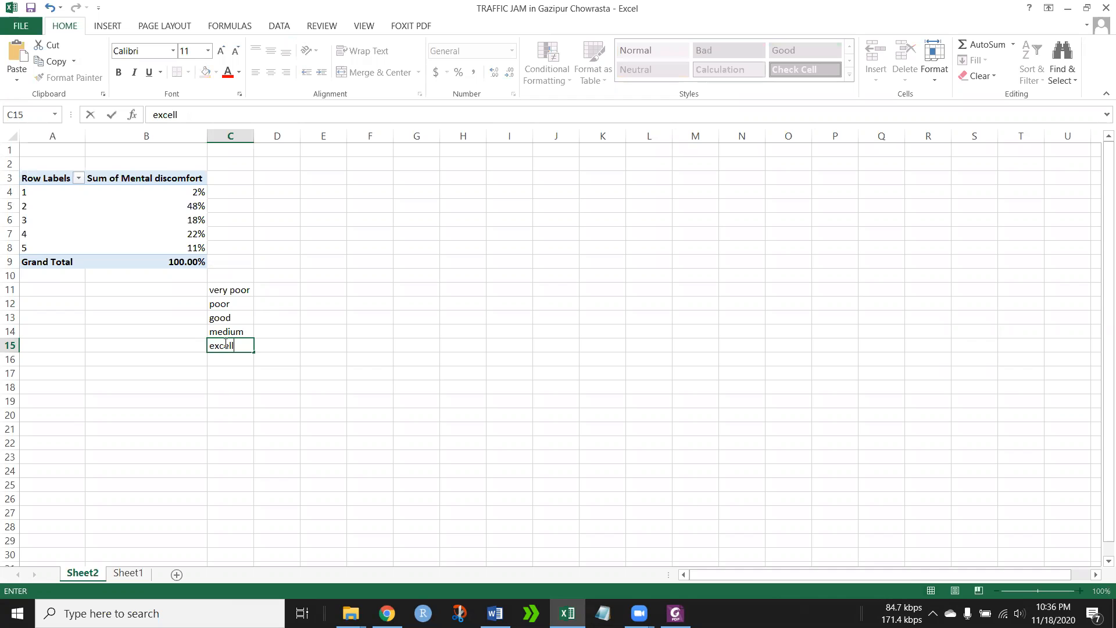
{"action": "left_click", "coordinate": [303, 321]}
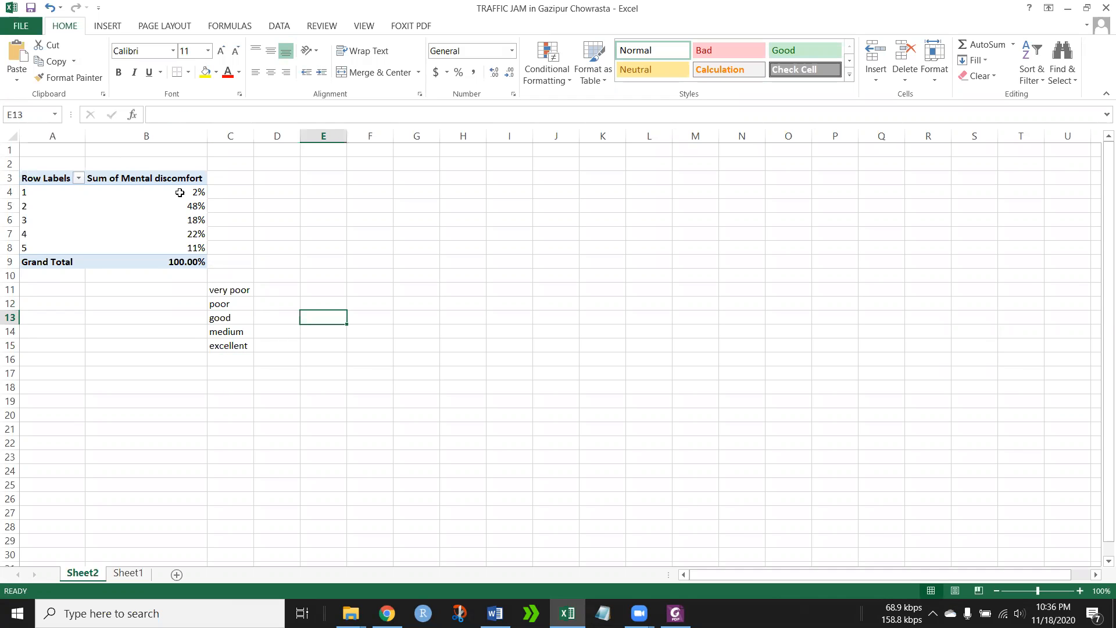
- Copy the Mental discomfort percentages from B4:B8 into D11:D15 beside the rating labels
{"action": "left_click_drag", "start_coordinate": [176, 194], "coordinate": [192, 247]}
{"action": "key", "text": "ctrl+c"}
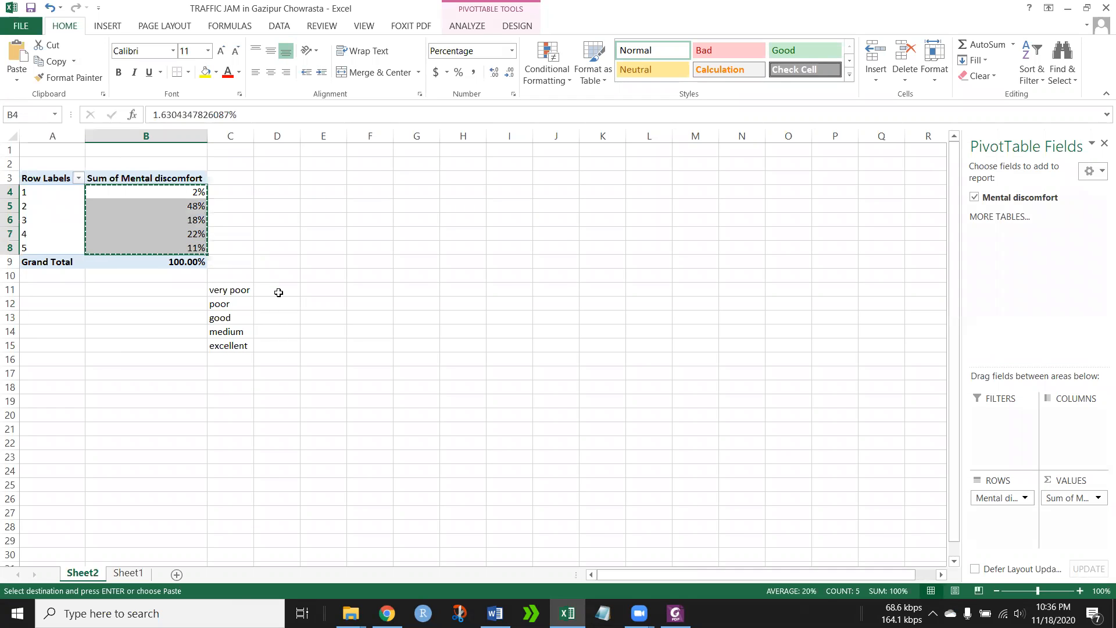
{"action": "left_click", "coordinate": [278, 292]}
{"action": "right_click", "coordinate": [280, 292]}
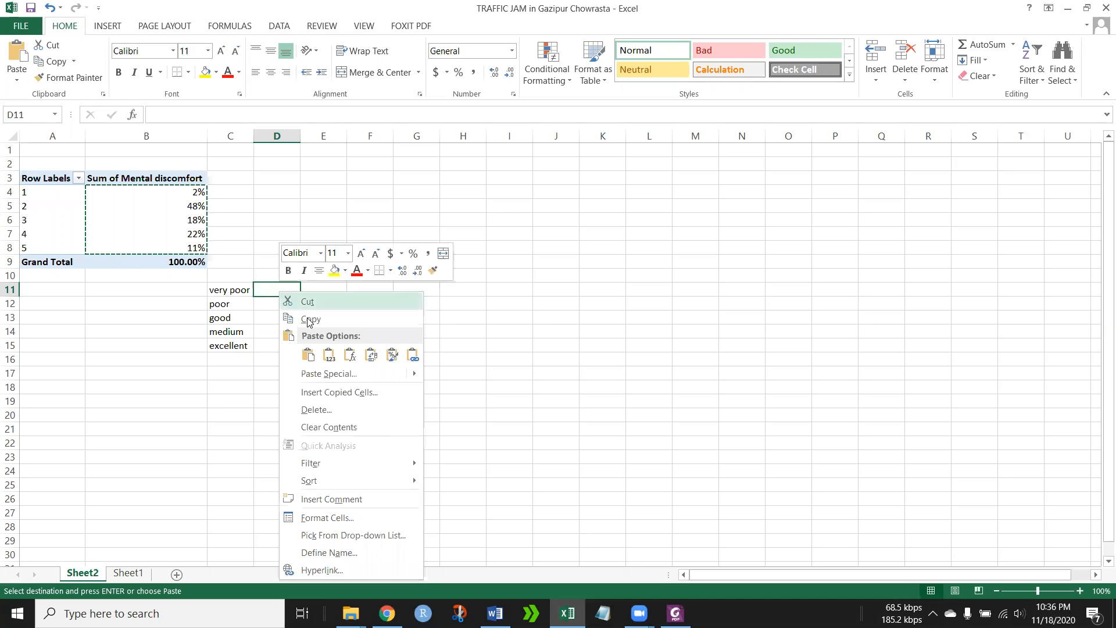
{"action": "left_click", "coordinate": [309, 355]}
{"action": "left_click", "coordinate": [319, 303]}
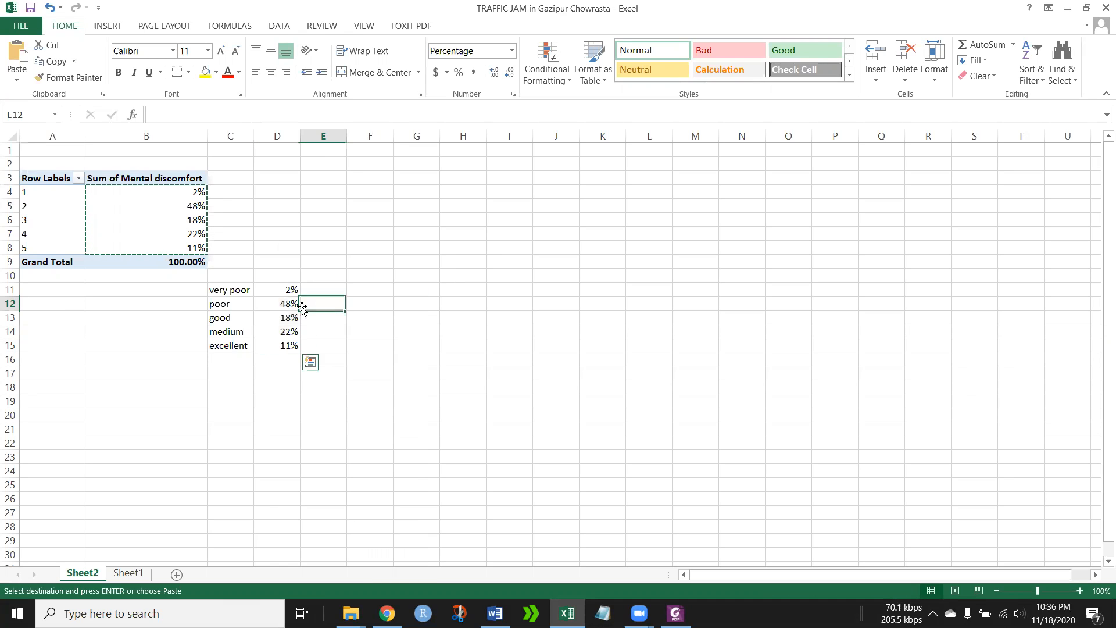
- Enter the heading Disorder in D10 above the copied percentages
{"action": "left_click", "coordinate": [269, 276]}
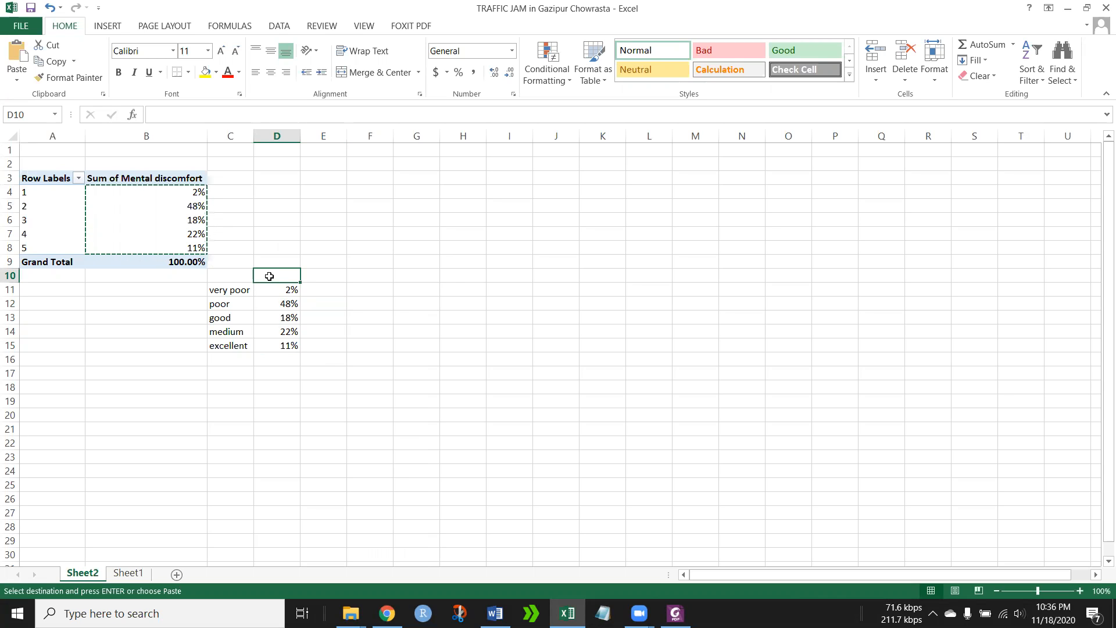
{"action": "type", "text": "Disorder"}
{"action": "left_click", "coordinate": [304, 305]}
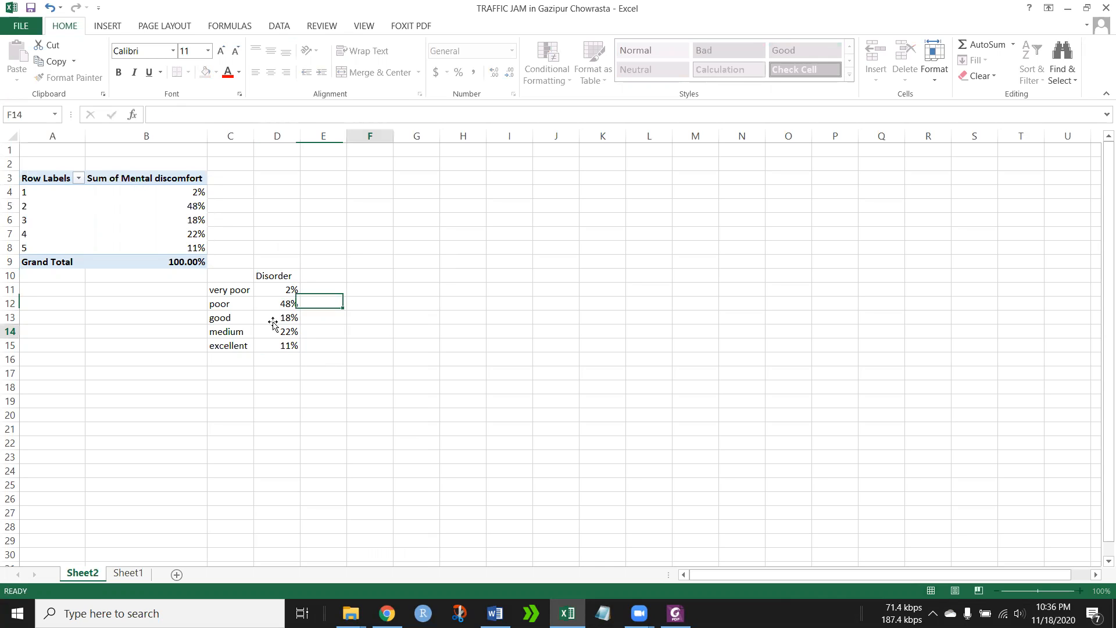
{"action": "left_click_drag", "start_coordinate": [227, 275], "coordinate": [291, 341]}
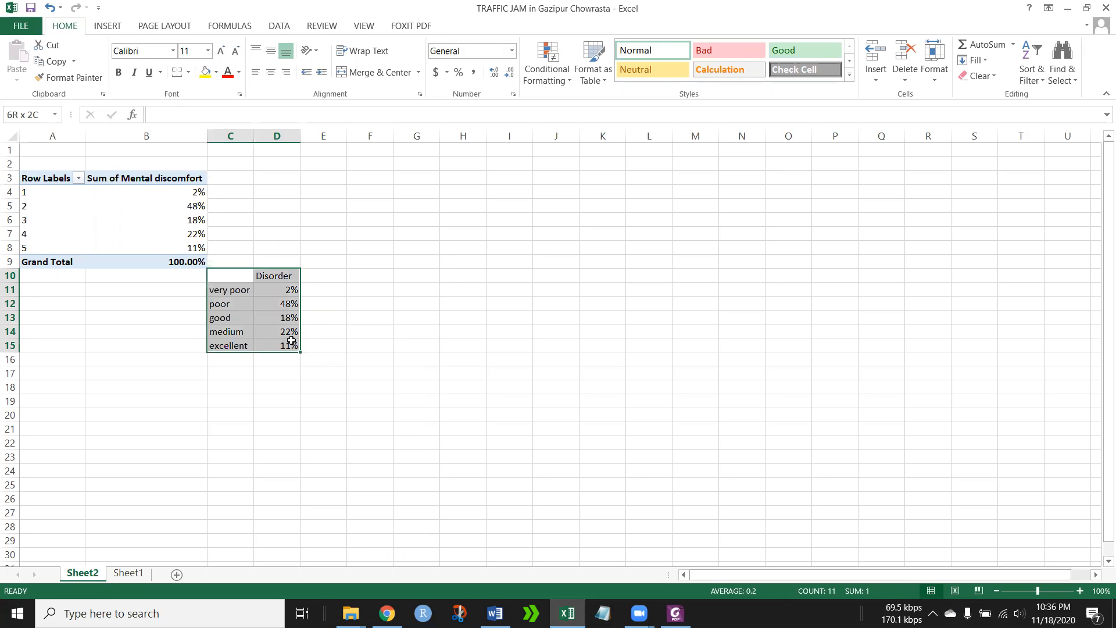
{"action": "left_click", "coordinate": [325, 302]}
{"action": "left_click", "coordinate": [330, 275]}
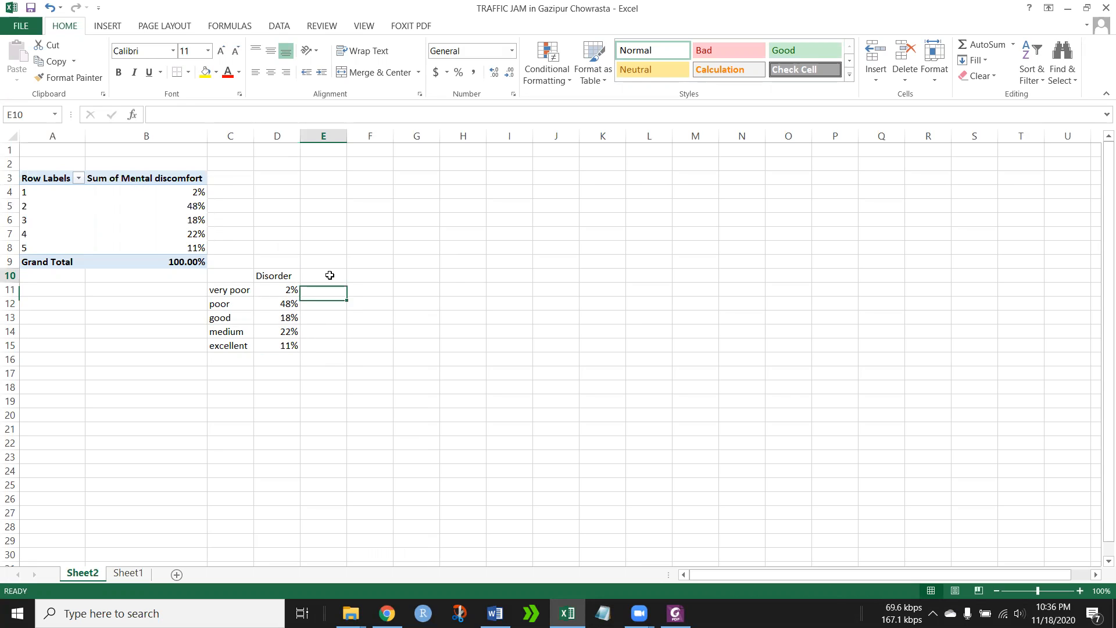
- Create a PivotTable from the Physical discomfort data in I2:I33 of Sheet1, placed on the same worksheet at Q6
{"action": "left_click", "coordinate": [130, 574]}
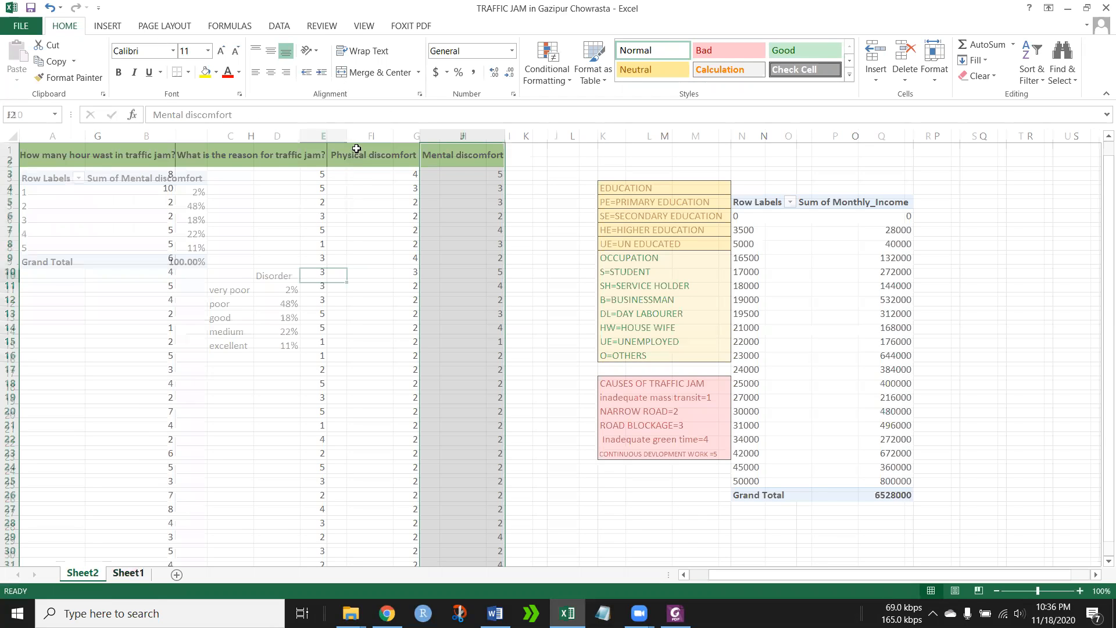
{"action": "left_click_drag", "start_coordinate": [390, 466], "coordinate": [397, 543]}
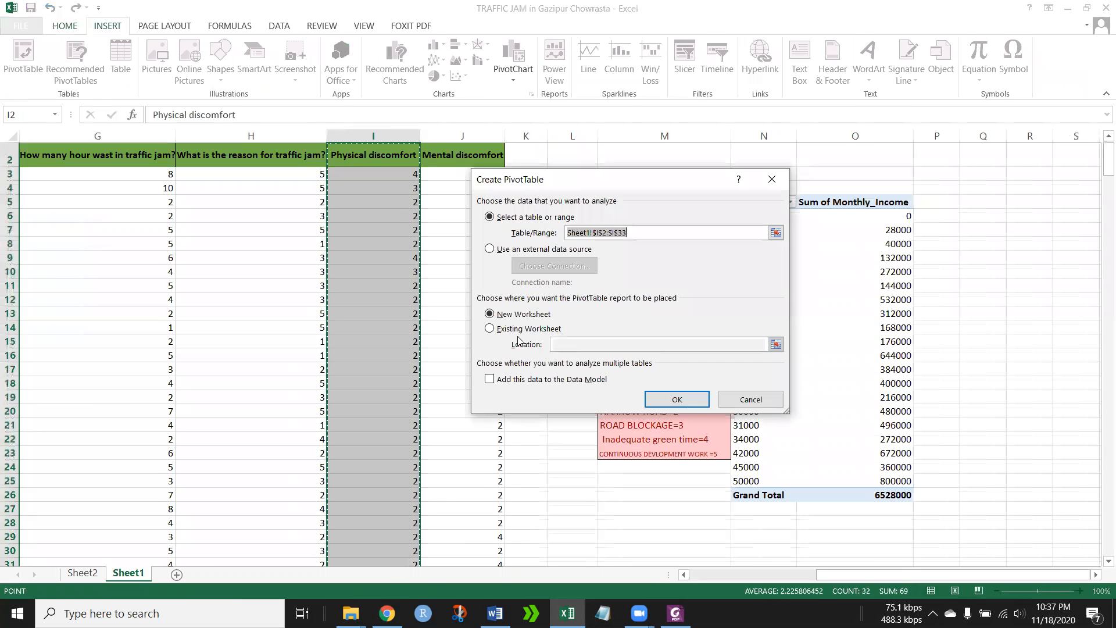
{"action": "left_click", "coordinate": [523, 333]}
{"action": "left_click", "coordinate": [742, 349]}
{"action": "left_click_drag", "start_coordinate": [977, 215], "coordinate": [1079, 330]}
{"action": "left_click", "coordinate": [674, 400]}
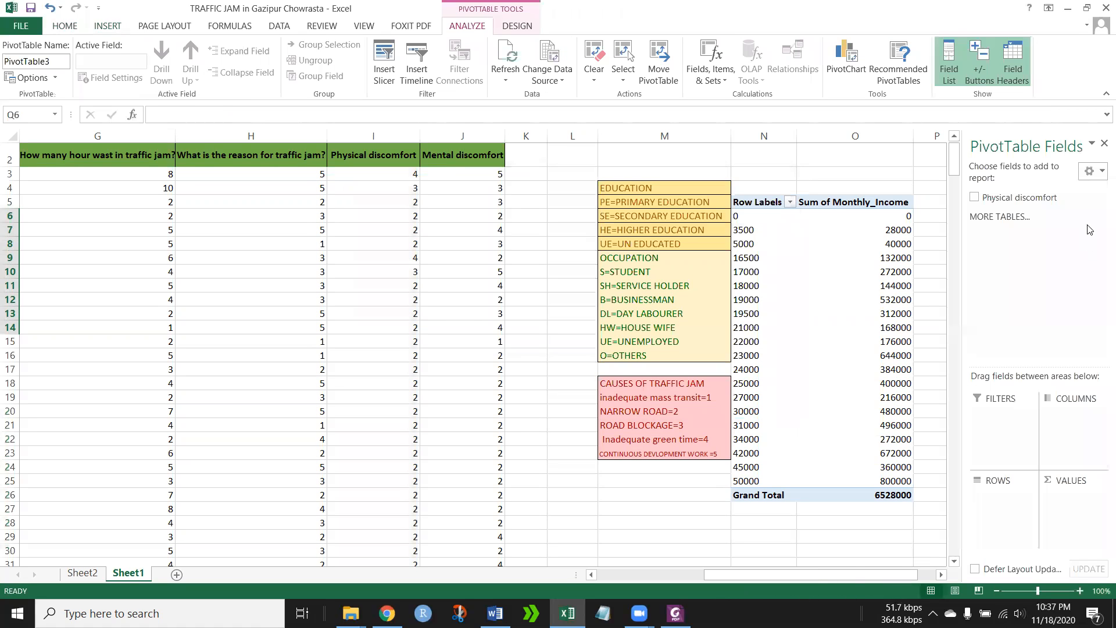
- Add Physical discomfort to the new PivotTable's rows and values, and show its sum as % of Grand Total
{"action": "left_click_drag", "start_coordinate": [1037, 197], "coordinate": [969, 366]}
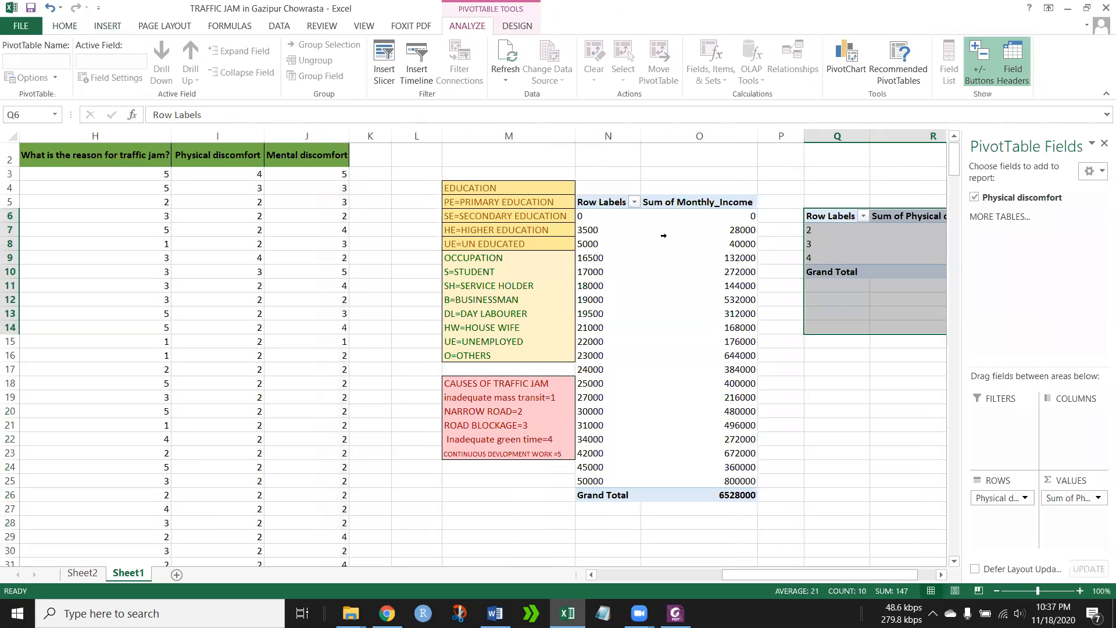
{"action": "left_click_drag", "start_coordinate": [820, 231], "coordinate": [831, 234]}
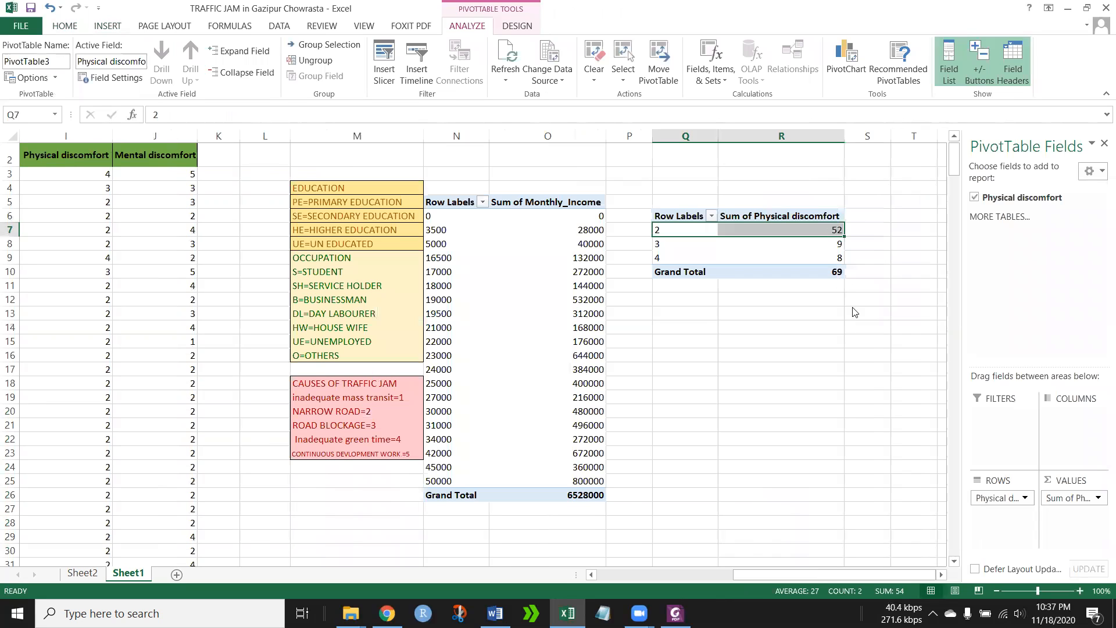
{"action": "right_click", "coordinate": [833, 231]}
{"action": "mouse_move", "coordinate": [882, 365]}
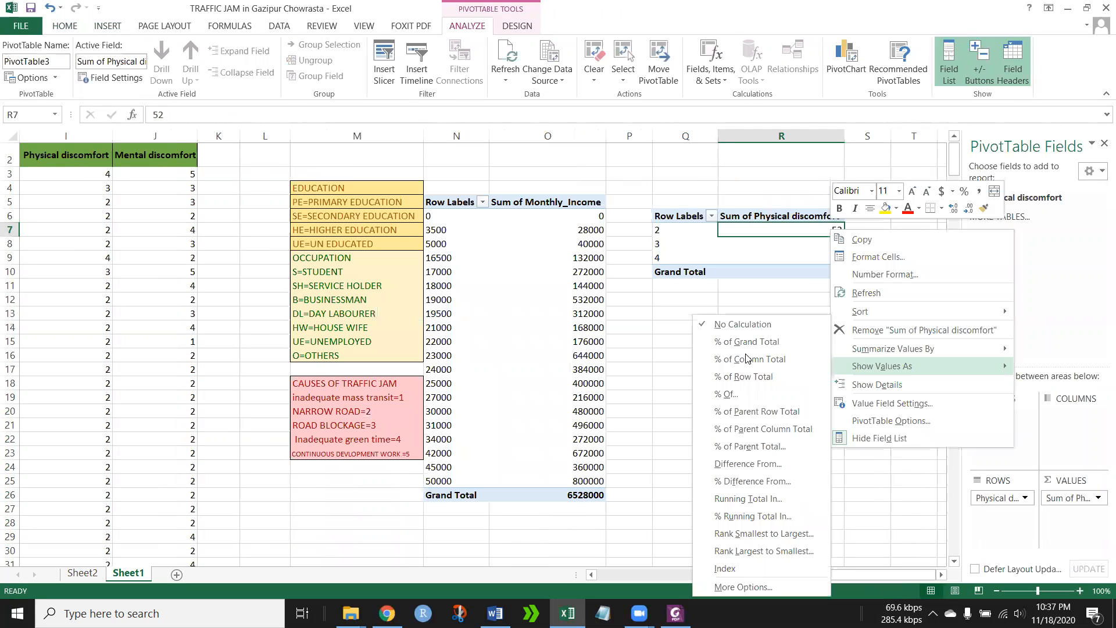
{"action": "left_click", "coordinate": [748, 342]}
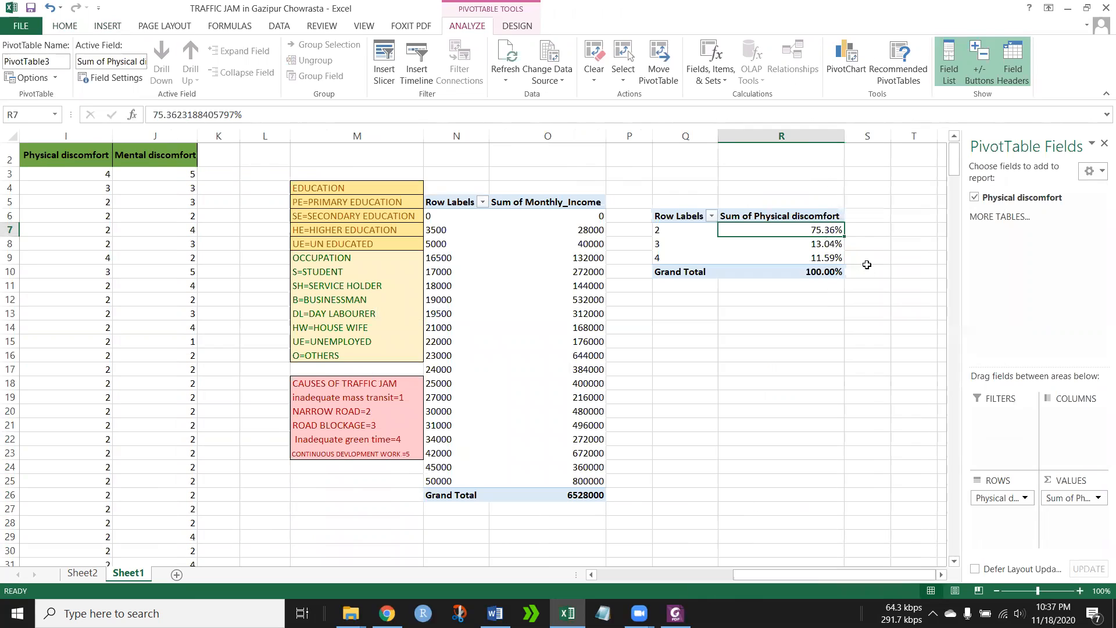
- Show the Physical discomfort percentages in R7:R9 as whole percentages without decimals
{"action": "left_click", "coordinate": [867, 269]}
{"action": "left_click_drag", "start_coordinate": [818, 230], "coordinate": [820, 258]}
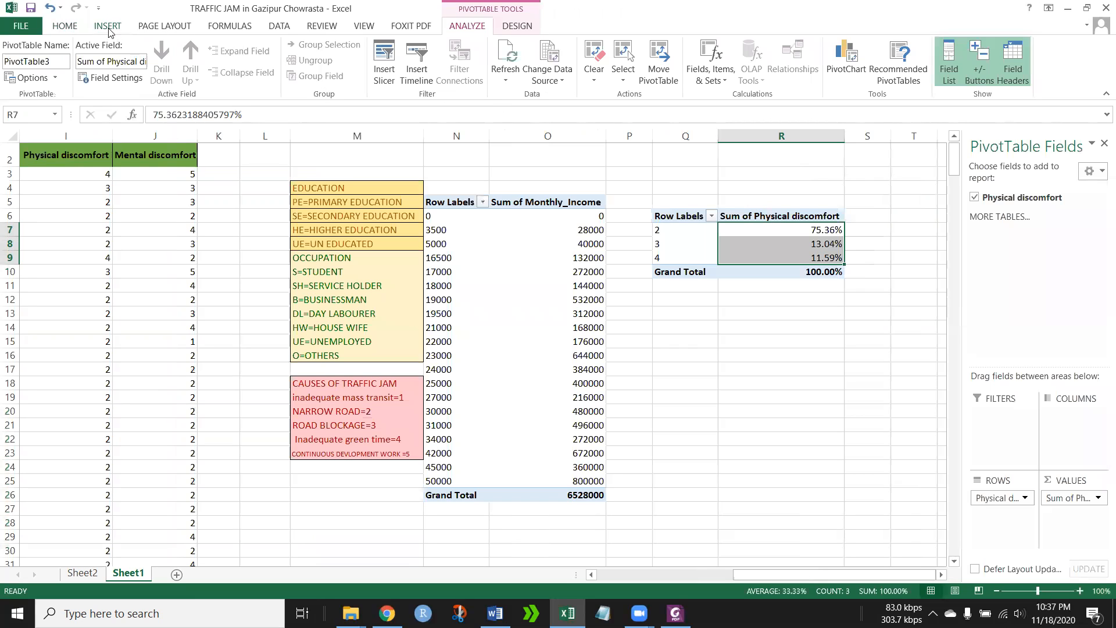
{"action": "scroll", "coordinate": [498, 93], "scroll_direction": "up", "scroll_amount": 8}
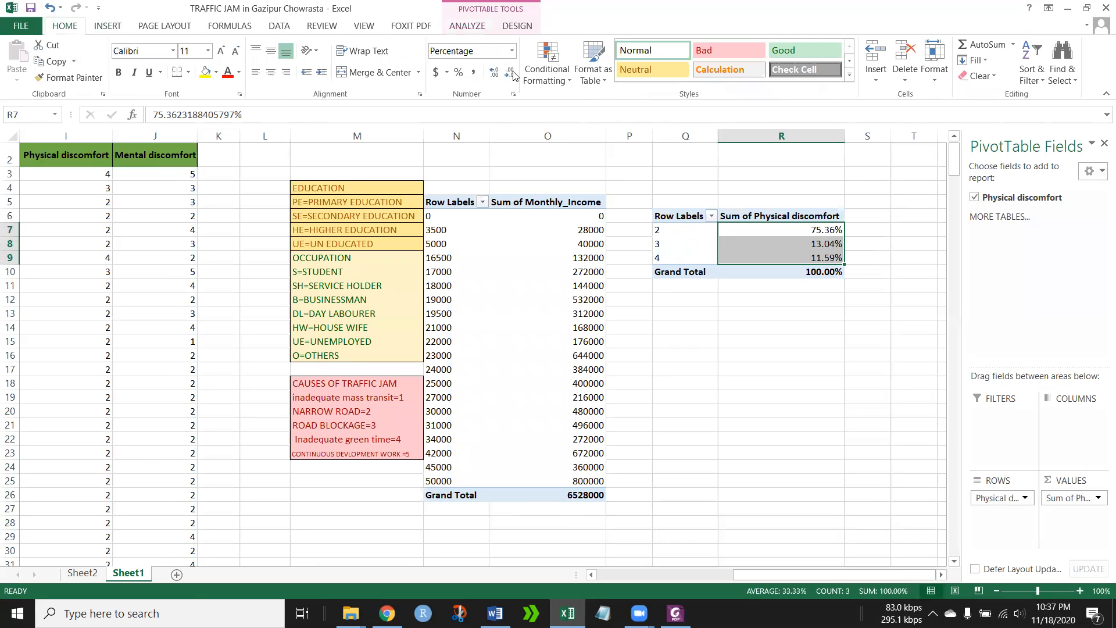
{"action": "left_click", "coordinate": [510, 72]}
{"action": "left_click", "coordinate": [510, 72]}
{"action": "left_click", "coordinate": [880, 327]}
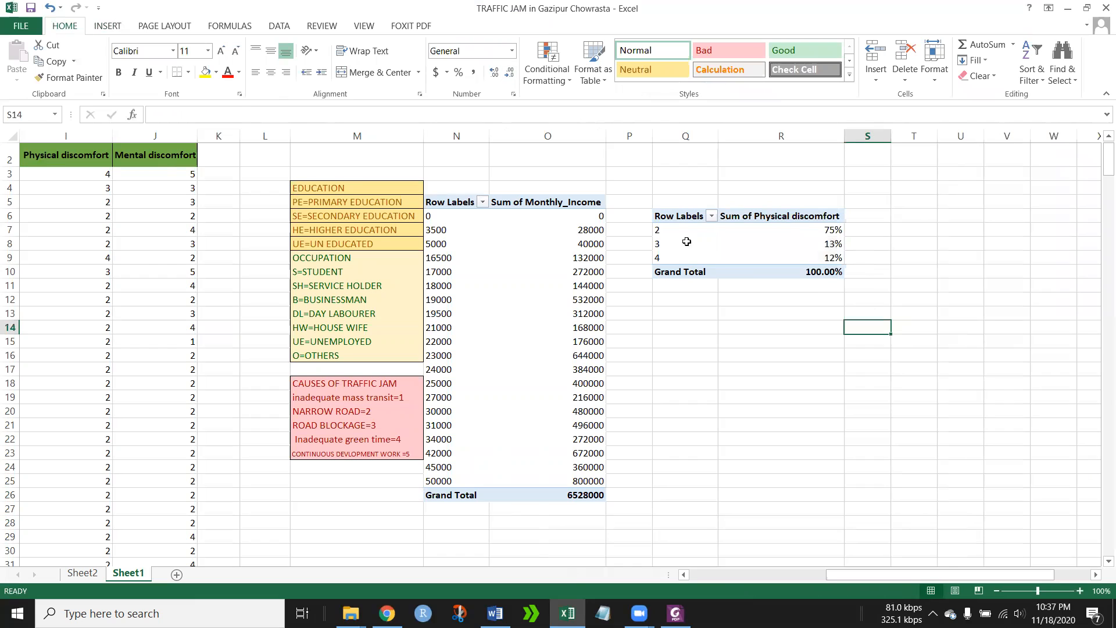
- Copy the Physical discomfort percentages in R7:R9 of Sheet1 into the rating table on Sheet2, starting at E12
{"action": "left_click_drag", "start_coordinate": [825, 228], "coordinate": [827, 257]}
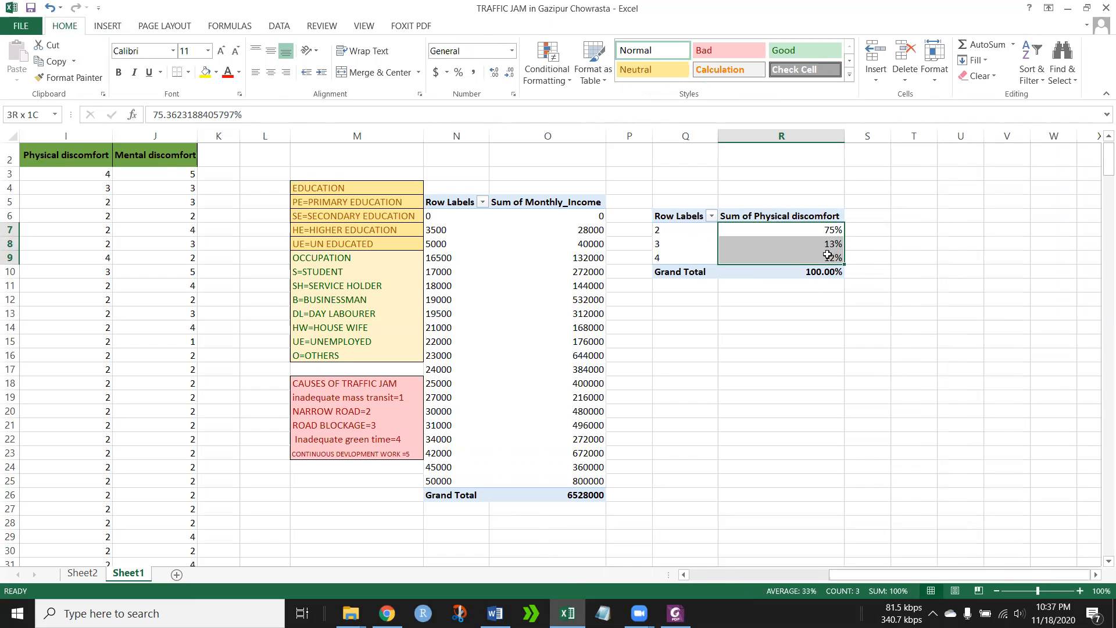
{"action": "key", "text": "ctrl+c"}
{"action": "left_click", "coordinate": [87, 574]}
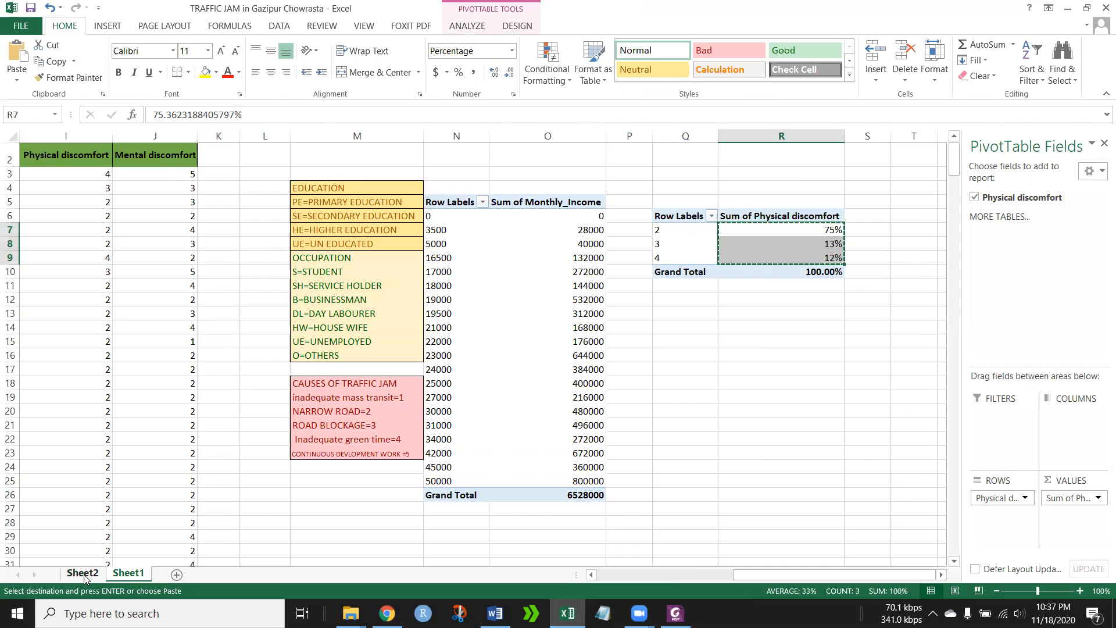
{"action": "left_click", "coordinate": [324, 302]}
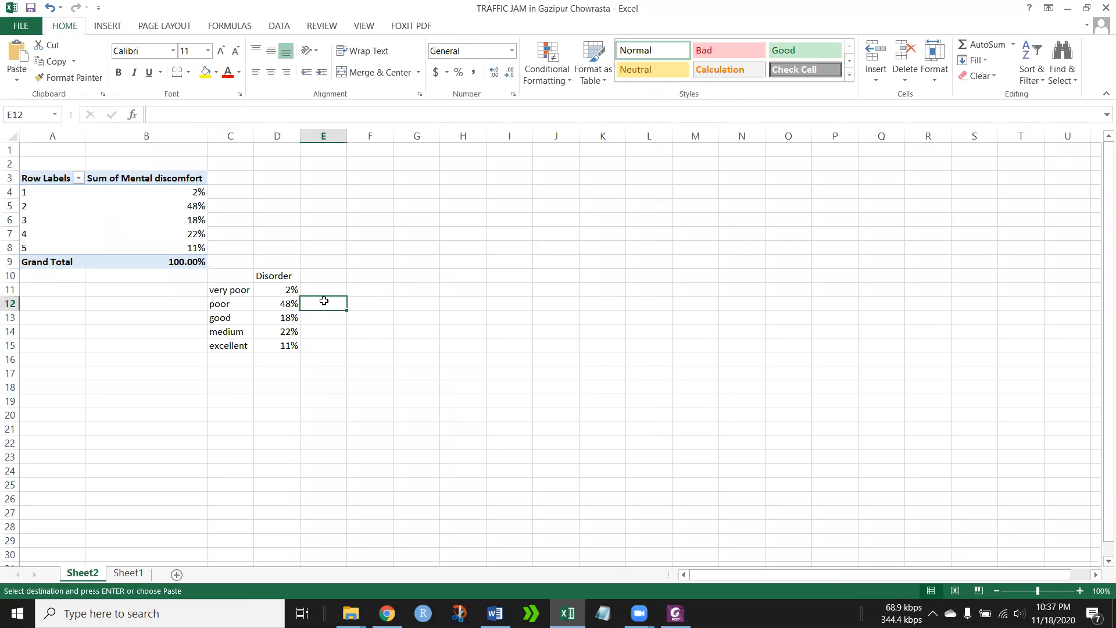
{"action": "key", "text": "ctrl+v"}
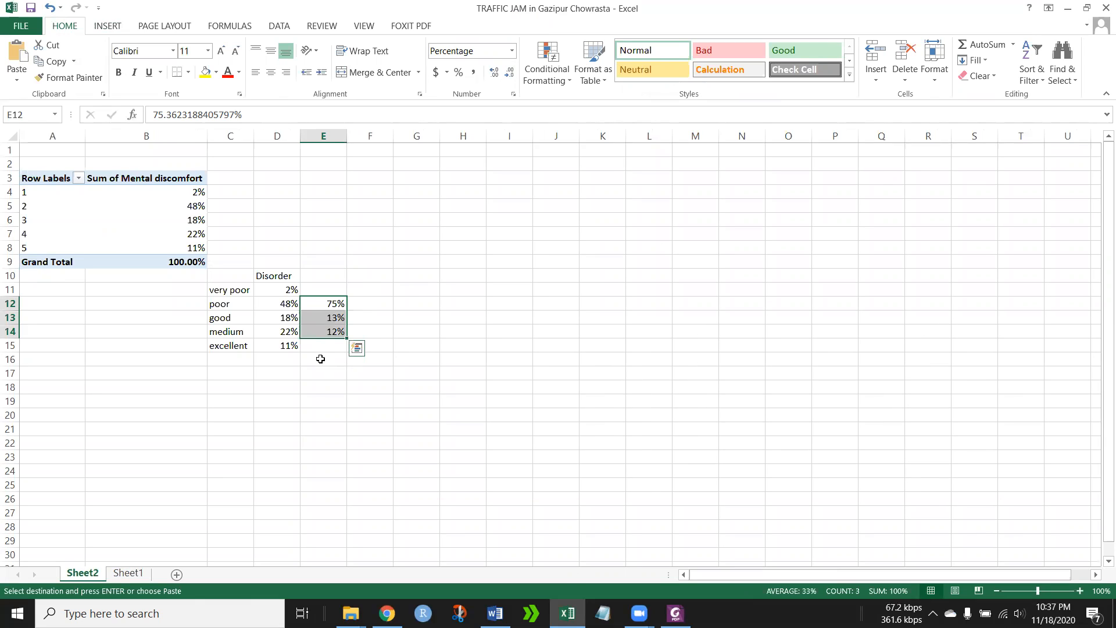
- Fill the remaining second-column percentages of the rating table with 5% for excellent in E15 and 10% for very poor in E11
{"action": "left_click", "coordinate": [321, 346]}
{"action": "type", "text": "5"}
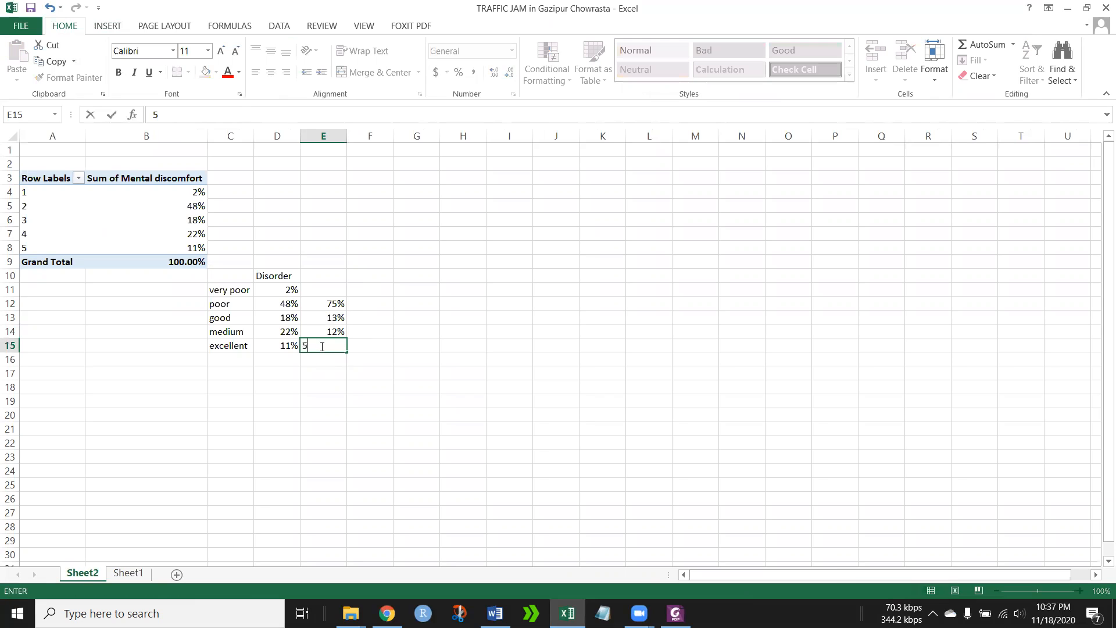
{"action": "type", "text": "%"}
{"action": "left_click", "coordinate": [314, 290]}
{"action": "type", "text": "10"}
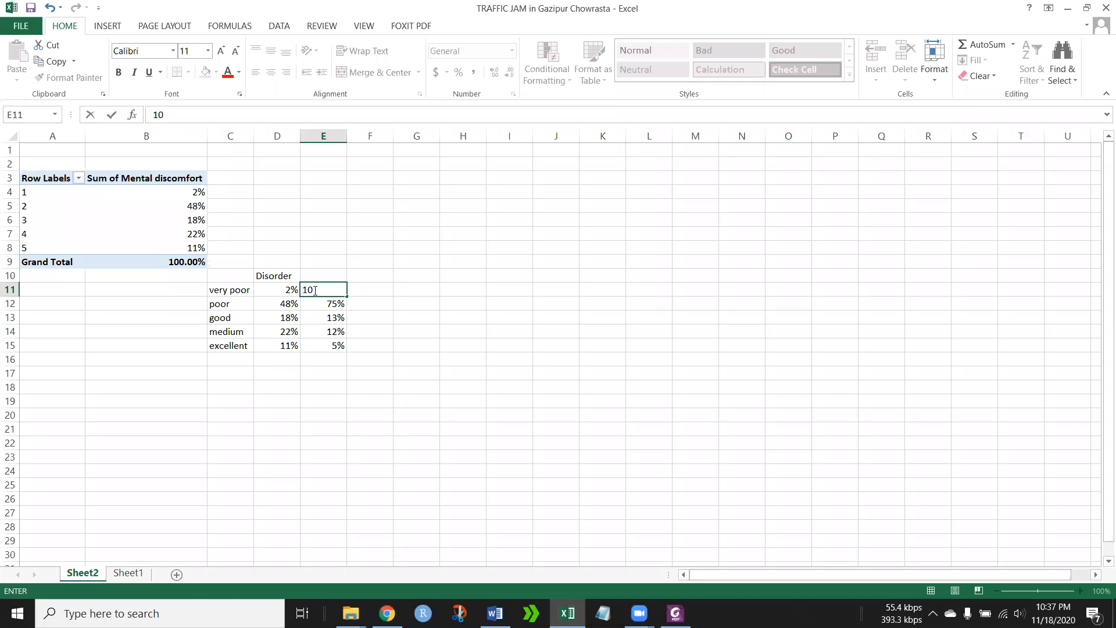
- Enter the heading Stress in E10 above the second percentage column
{"action": "left_click", "coordinate": [323, 272]}
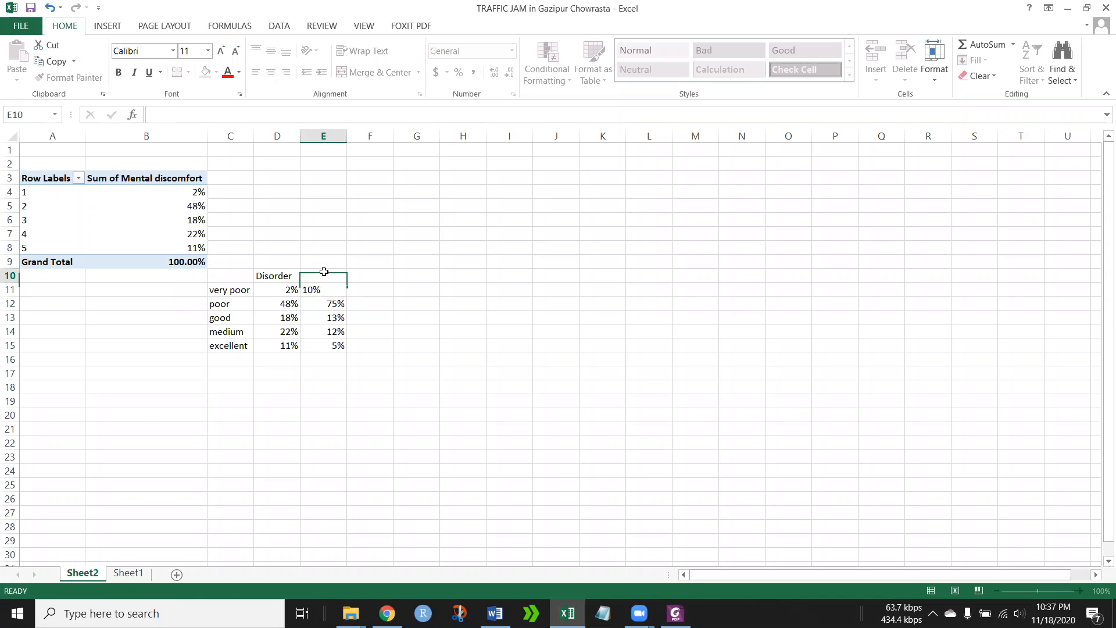
{"action": "type", "text": "Stress"}
{"action": "left_click", "coordinate": [427, 336]}
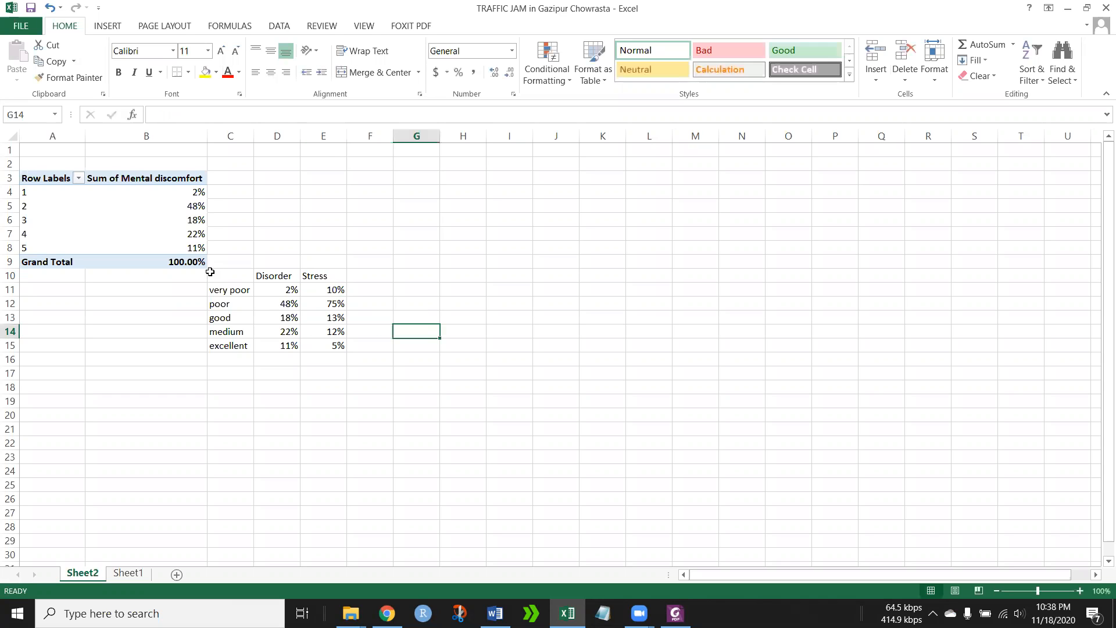
- Insert a 2-D 100% stacked bar chart from the rating table in C10:E15
{"action": "mouse_move", "coordinate": [224, 273]}
{"action": "left_mouse_down"}
{"action": "mouse_move", "coordinate": [291, 291]}
{"action": "mouse_move", "coordinate": [340, 348]}
{"action": "left_mouse_up"}
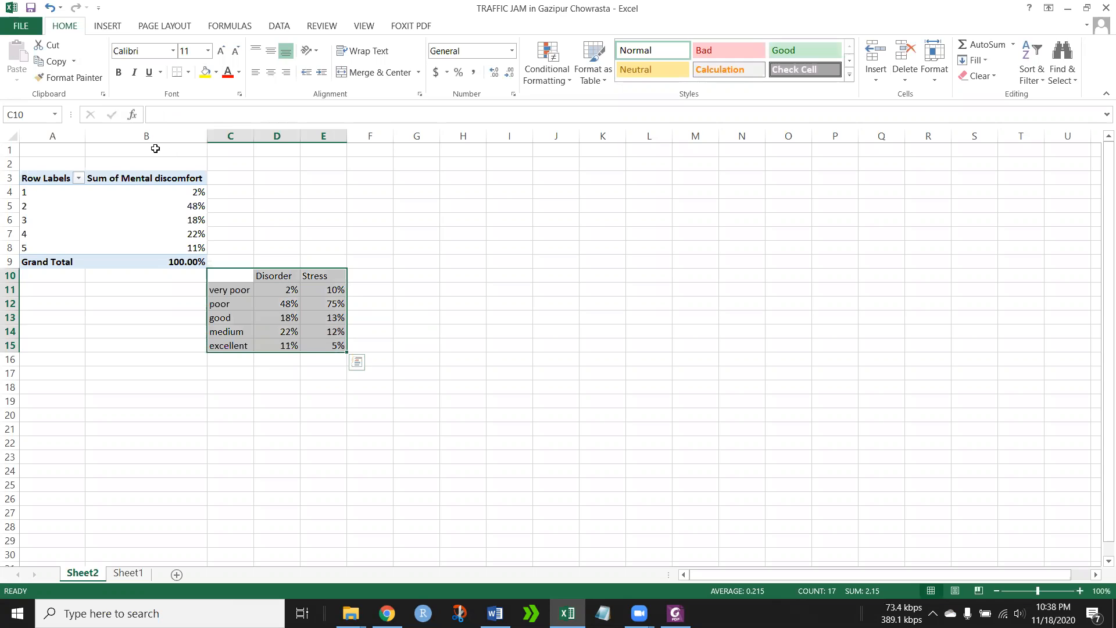
{"action": "left_click", "coordinate": [108, 29]}
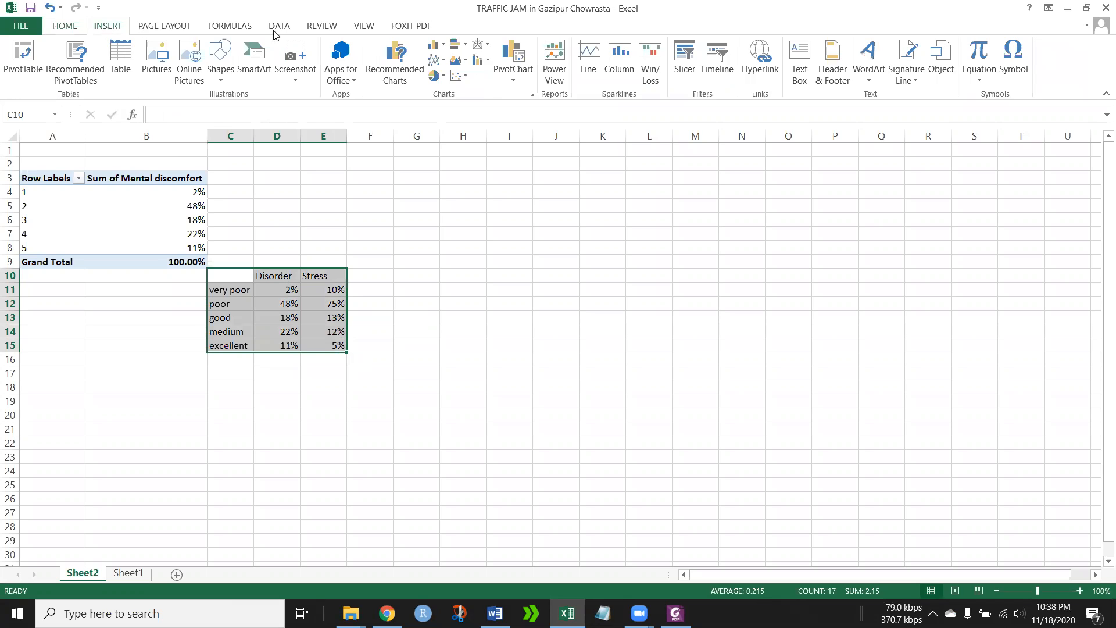
{"action": "left_click", "coordinate": [463, 46]}
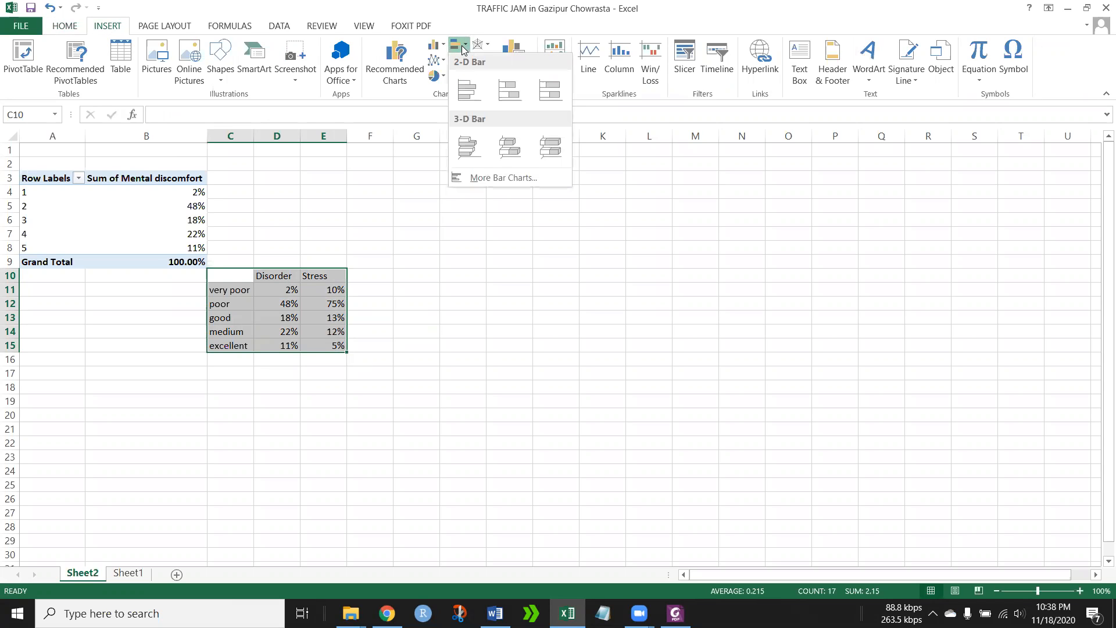
{"action": "left_click", "coordinate": [551, 92]}
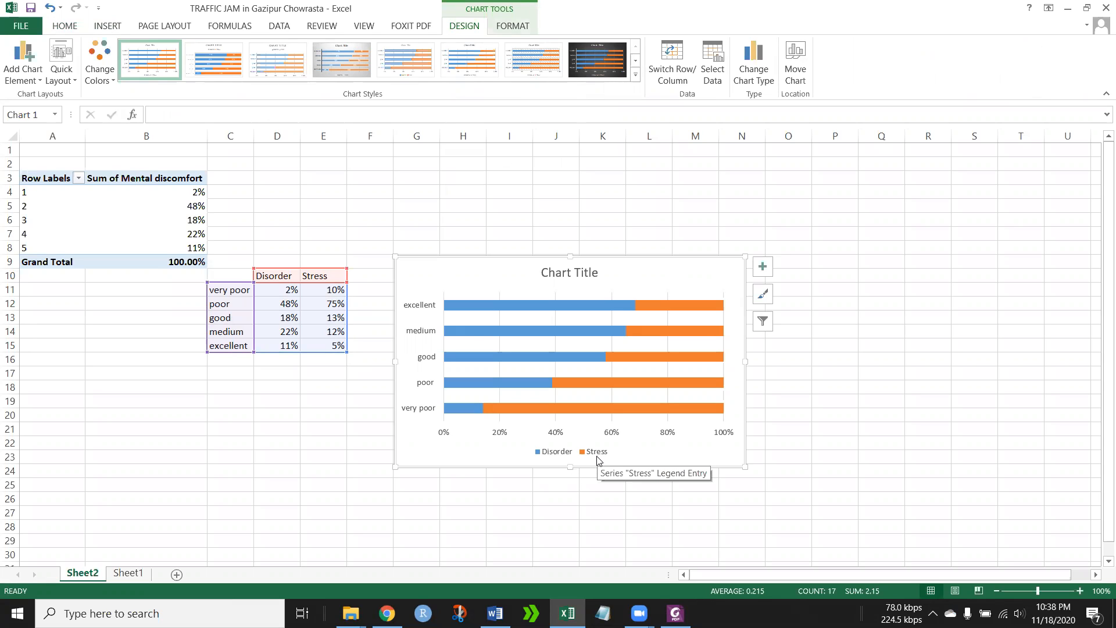
- Switch the chart's rows and columns in its data source so Disorder and Stress are the bars and the ratings are the series
{"action": "left_click", "coordinate": [763, 266]}
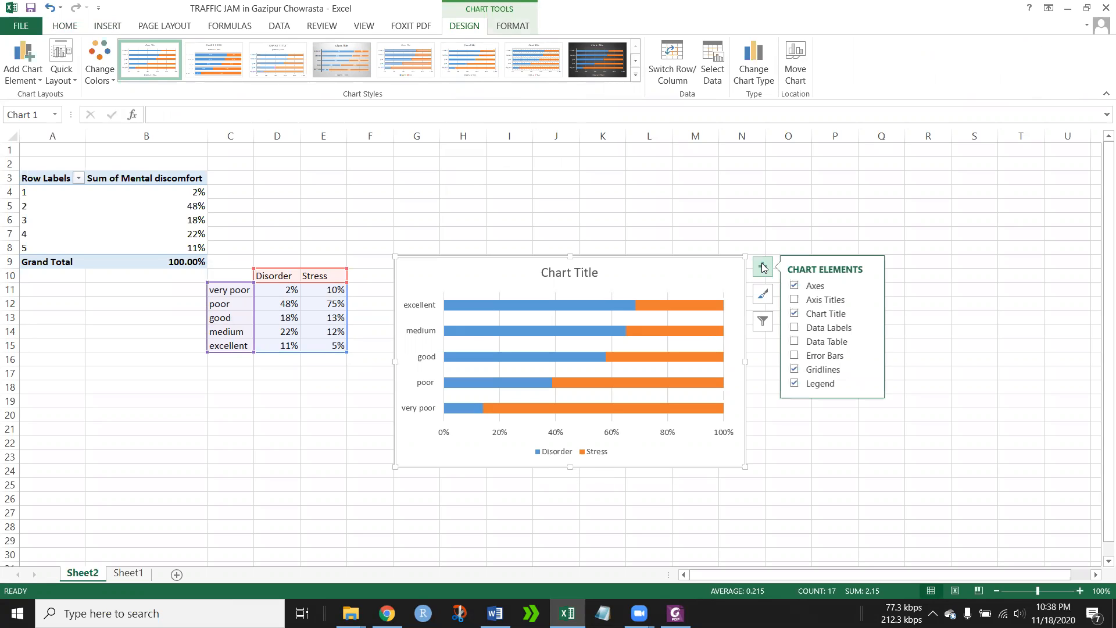
{"action": "right_click", "coordinate": [716, 275]}
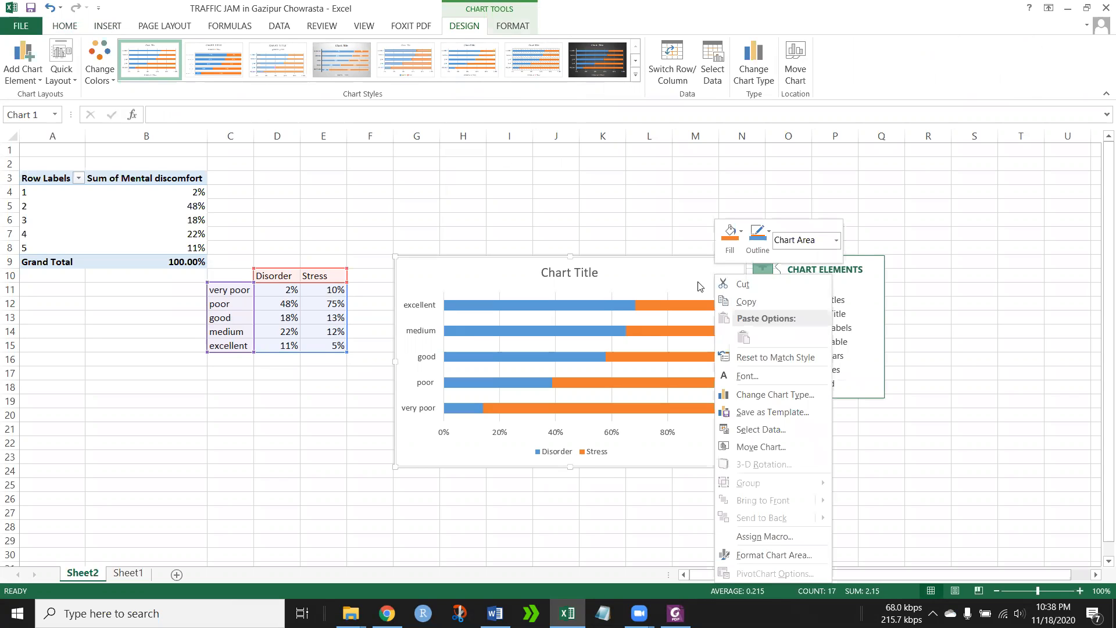
{"action": "left_click", "coordinate": [774, 437]}
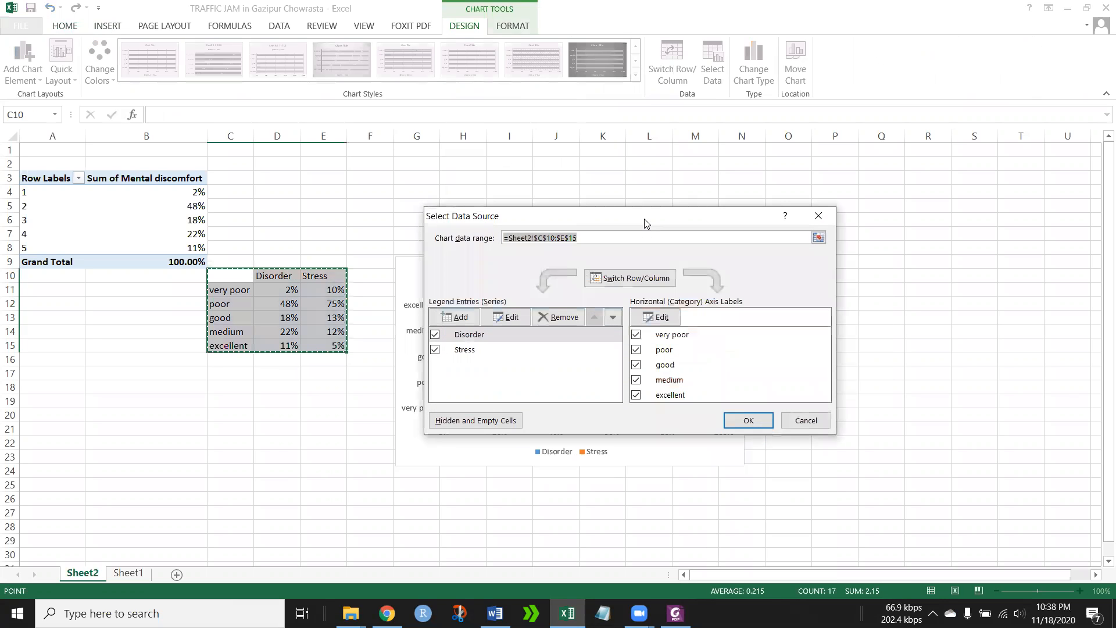
{"action": "left_click_drag", "start_coordinate": [644, 222], "coordinate": [907, 159]}
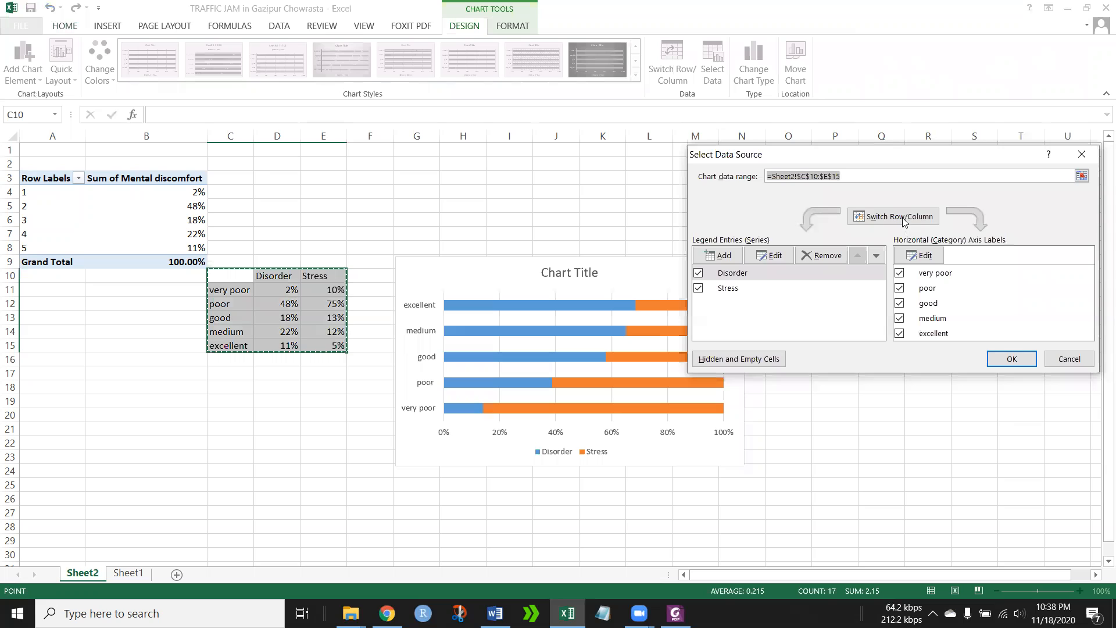
{"action": "left_click", "coordinate": [903, 218]}
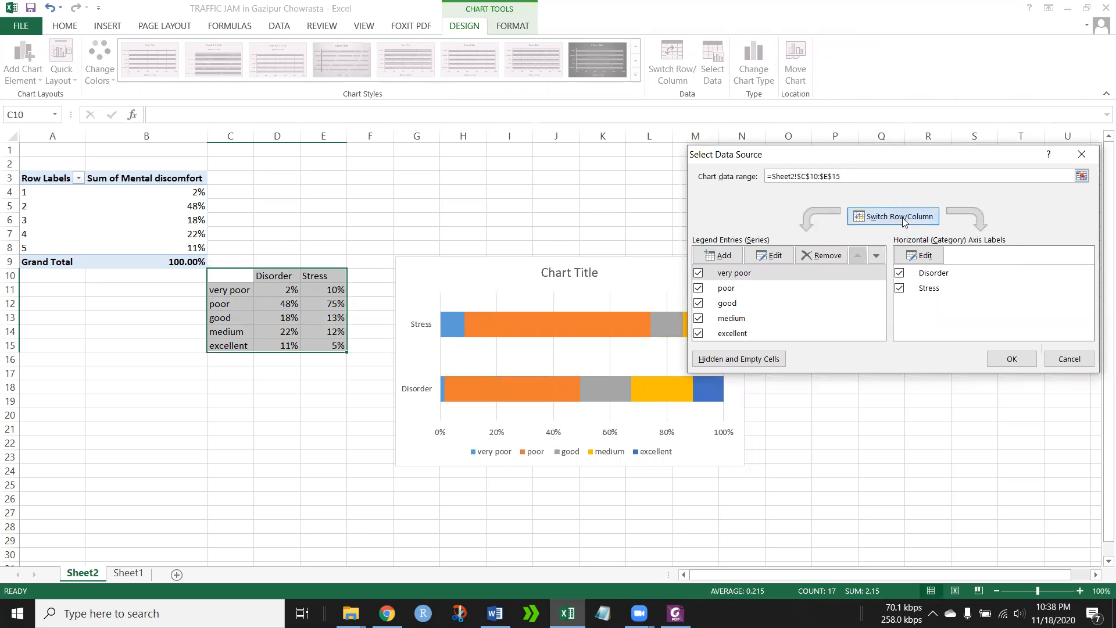
{"action": "left_click", "coordinate": [903, 219]}
{"action": "left_click", "coordinate": [903, 219]}
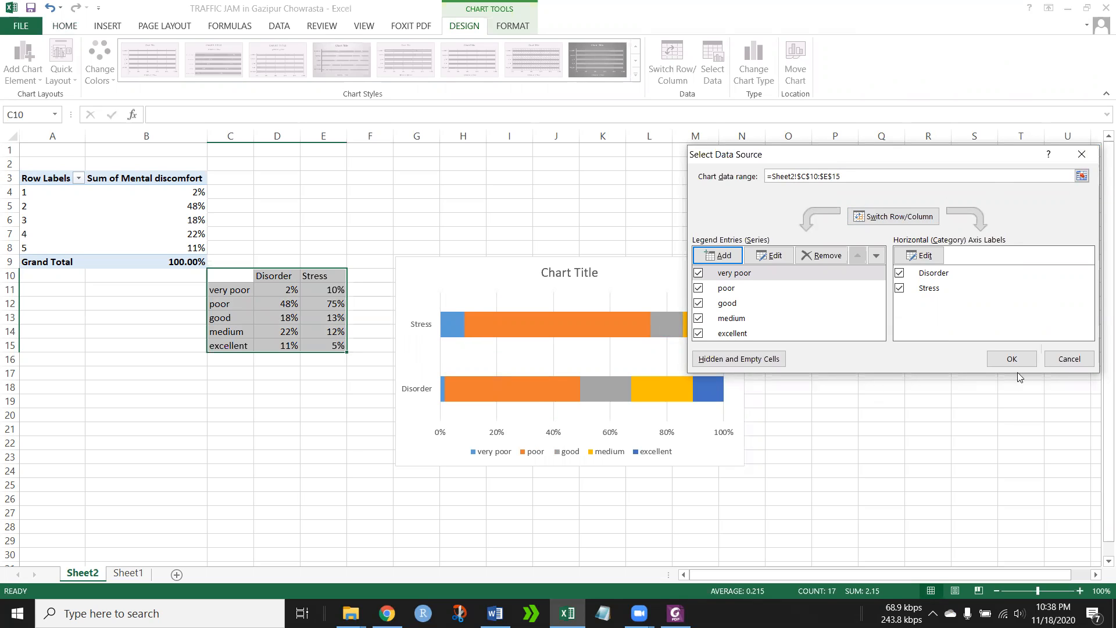
{"action": "left_click", "coordinate": [1012, 359]}
{"action": "left_click", "coordinate": [459, 343]}
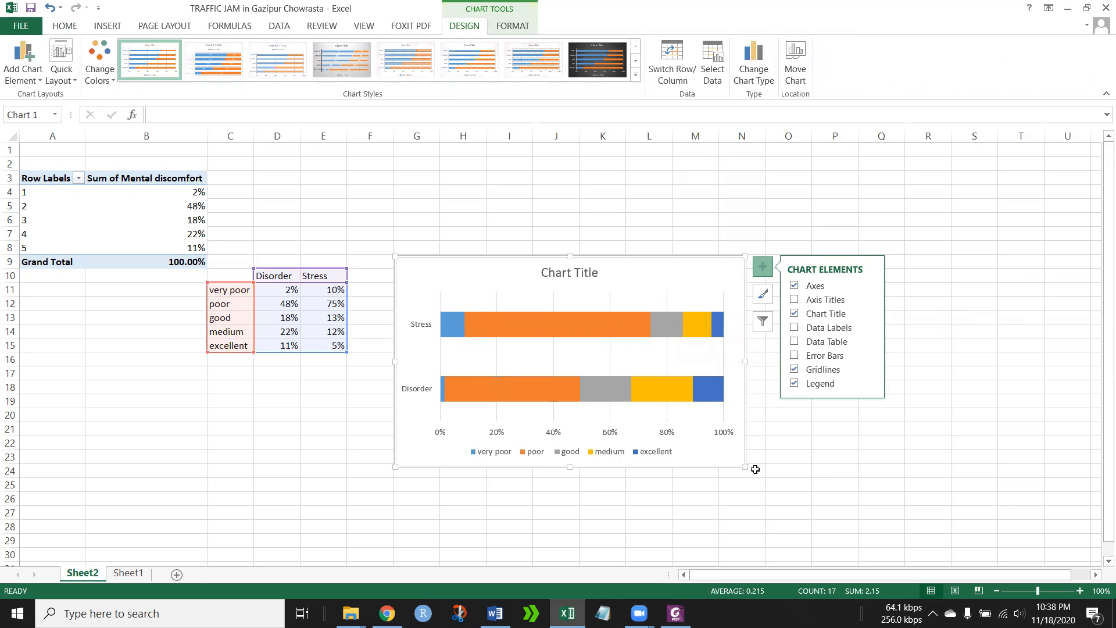
{"action": "left_click", "coordinate": [778, 459]}
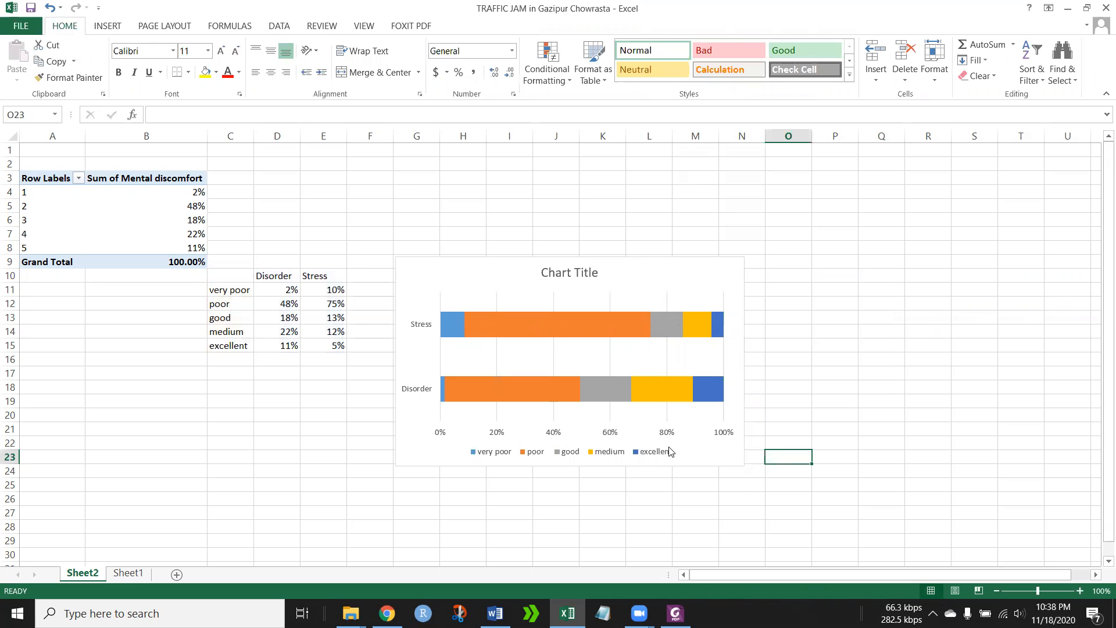
- Delete the chart title and apply the dark-background chart style to the stacked bar chart
{"action": "left_click", "coordinate": [571, 284]}
{"action": "key", "text": "Delete"}
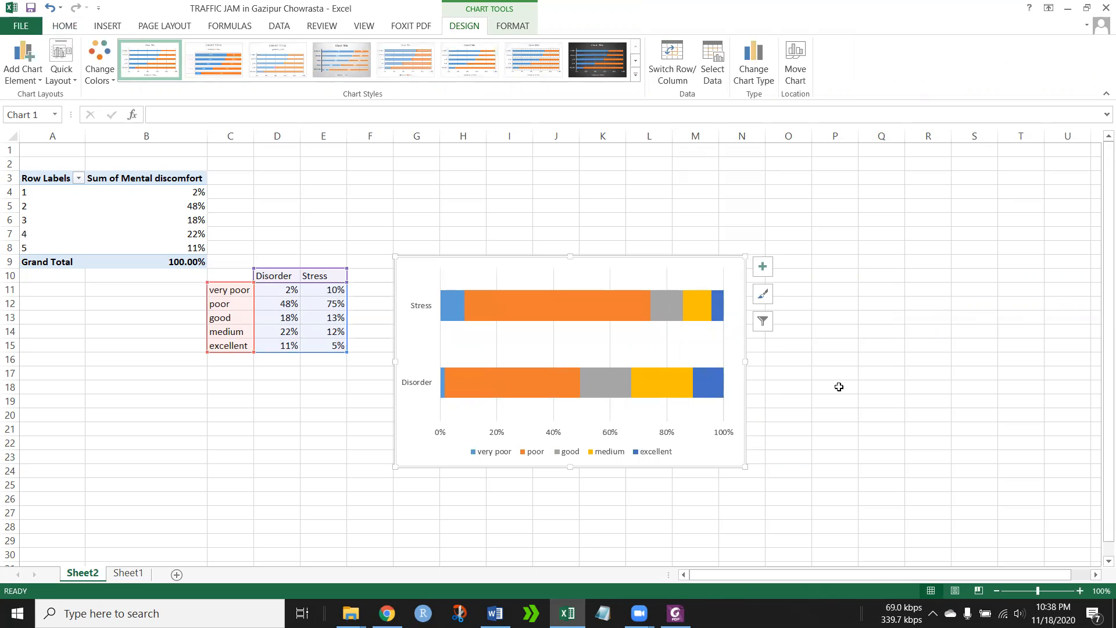
{"action": "left_click", "coordinate": [605, 63]}
{"action": "left_click", "coordinate": [907, 388]}
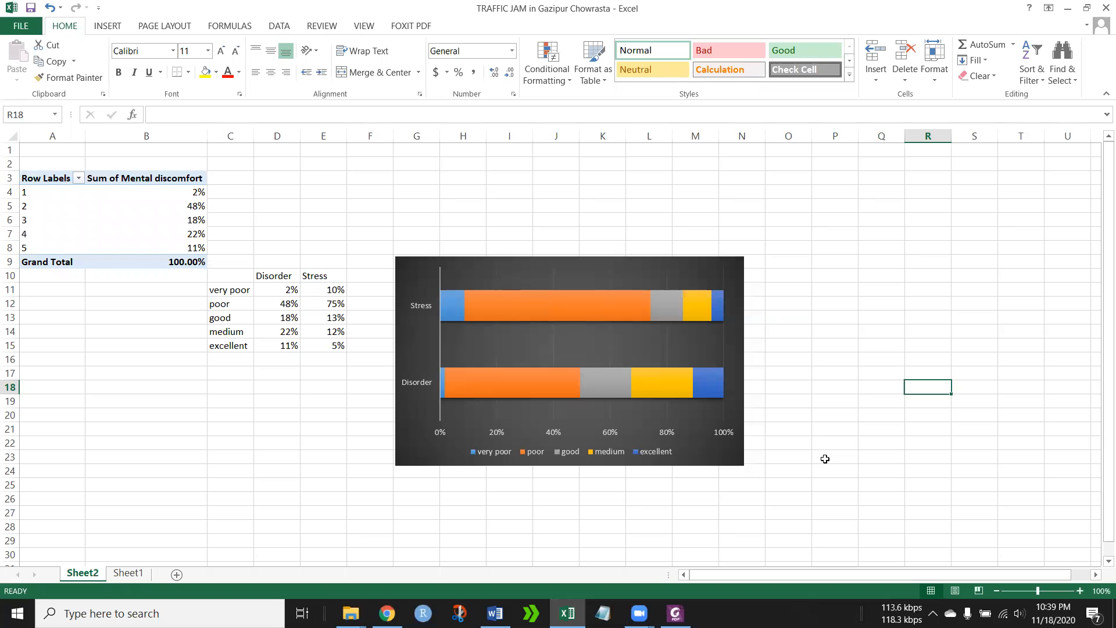
{"action": "key", "text": "alt+Tab"}
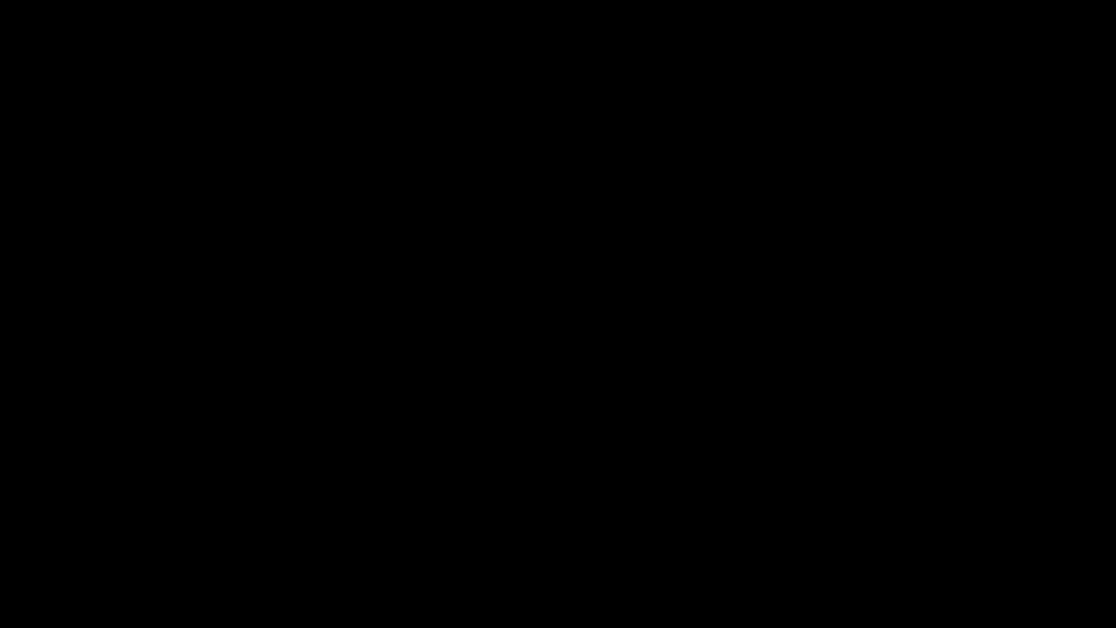